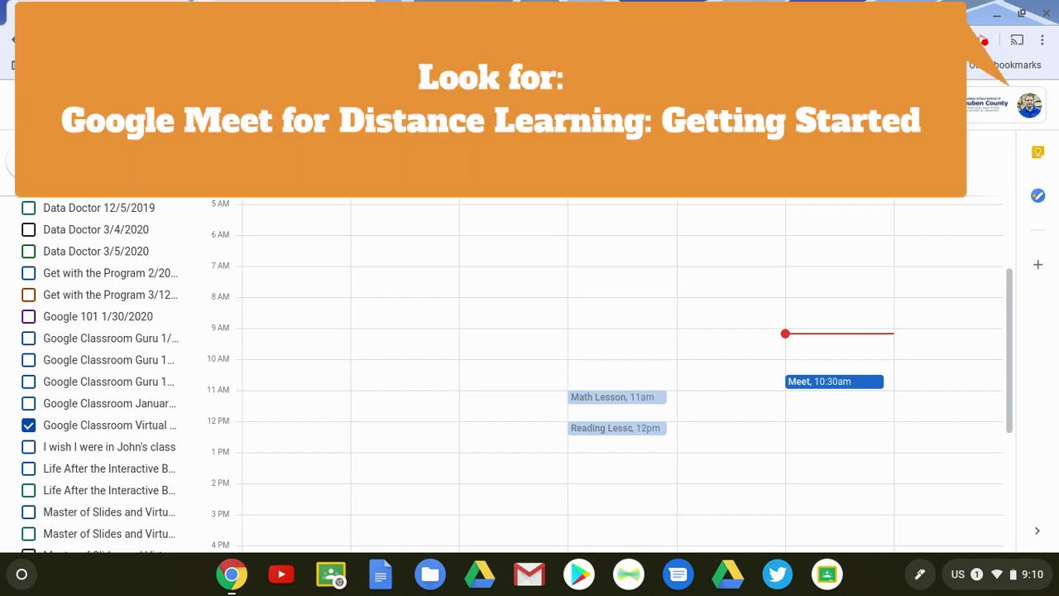
# Add Hangouts Meet conferencing to the March 13, 10:30am Meet event in its editor
pyautogui.click(799, 386)
pyautogui.click(634, 258)
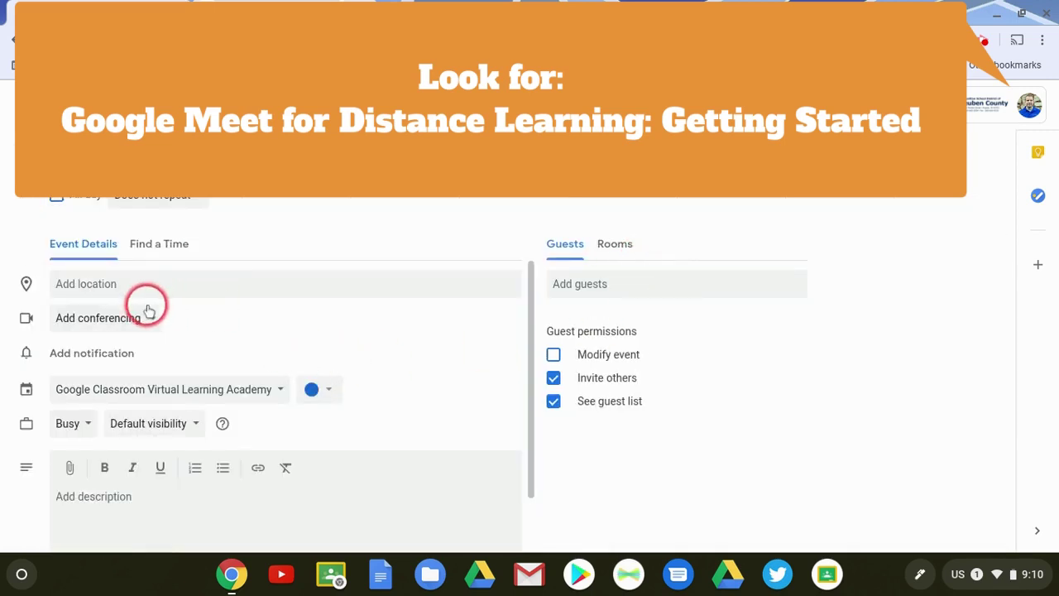
pyautogui.click(134, 320)
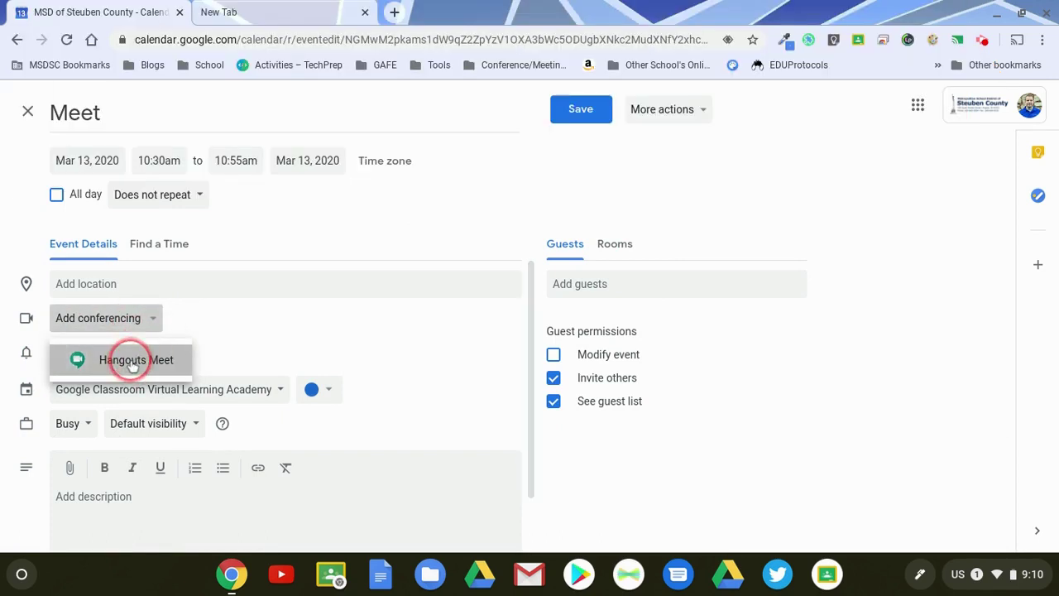
pyautogui.click(130, 357)
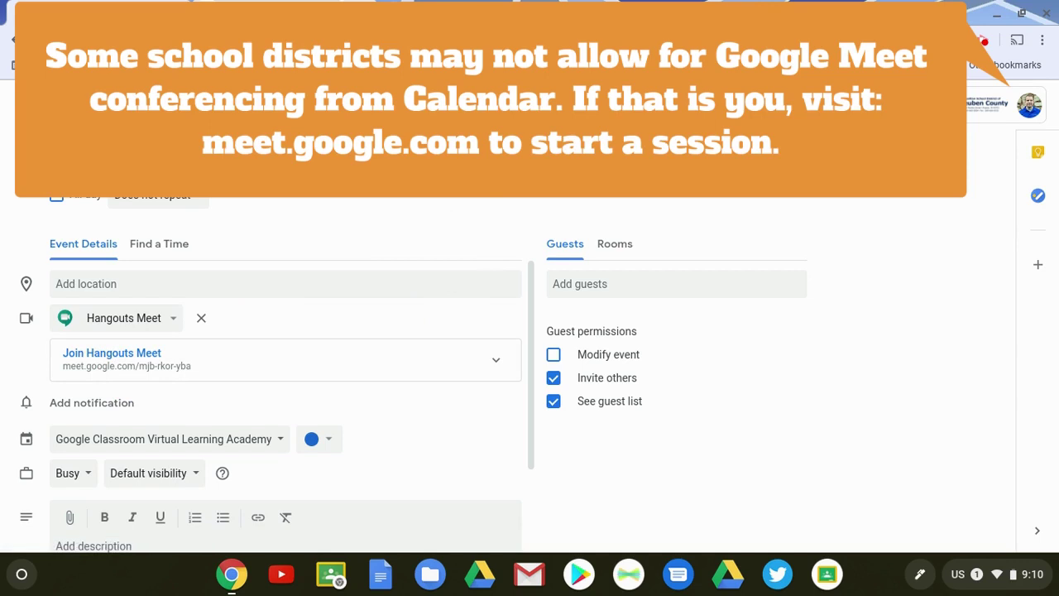
# Save the event, then reopen it and copy its Meet link
pyautogui.click(927, 111)
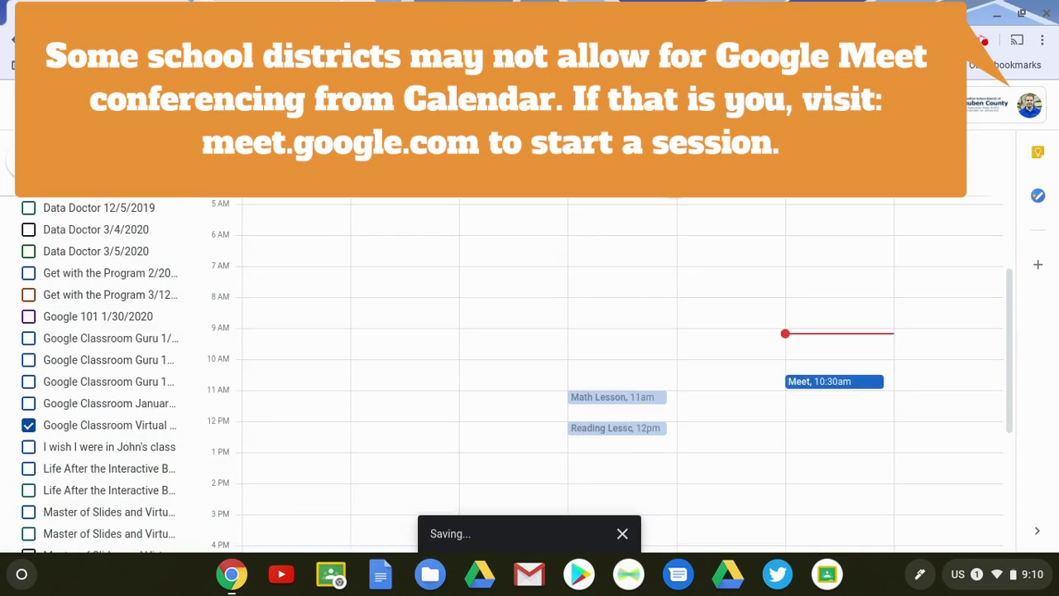
pyautogui.click(817, 383)
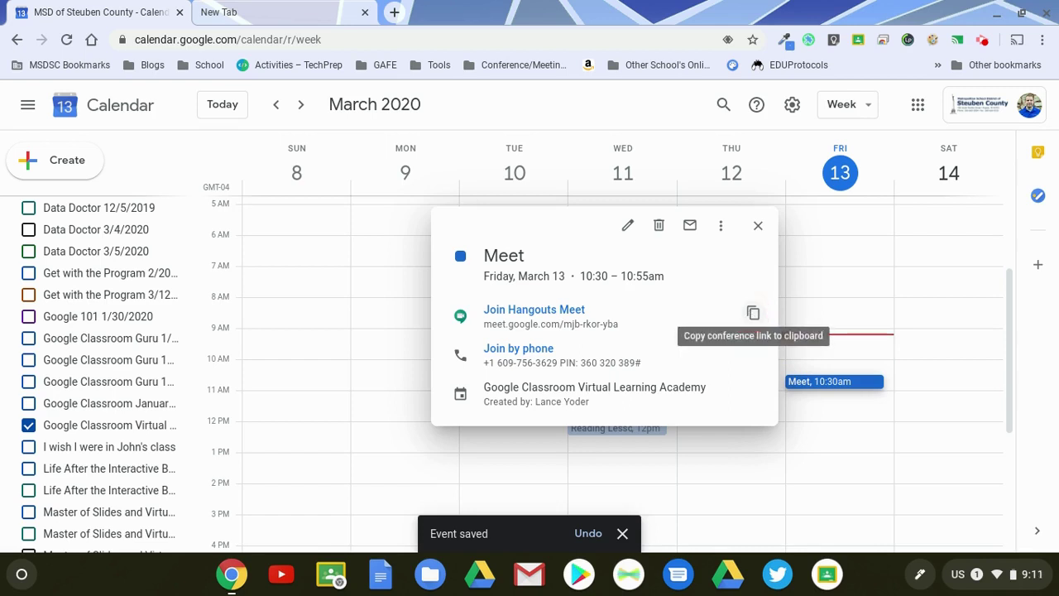
pyautogui.click(752, 314)
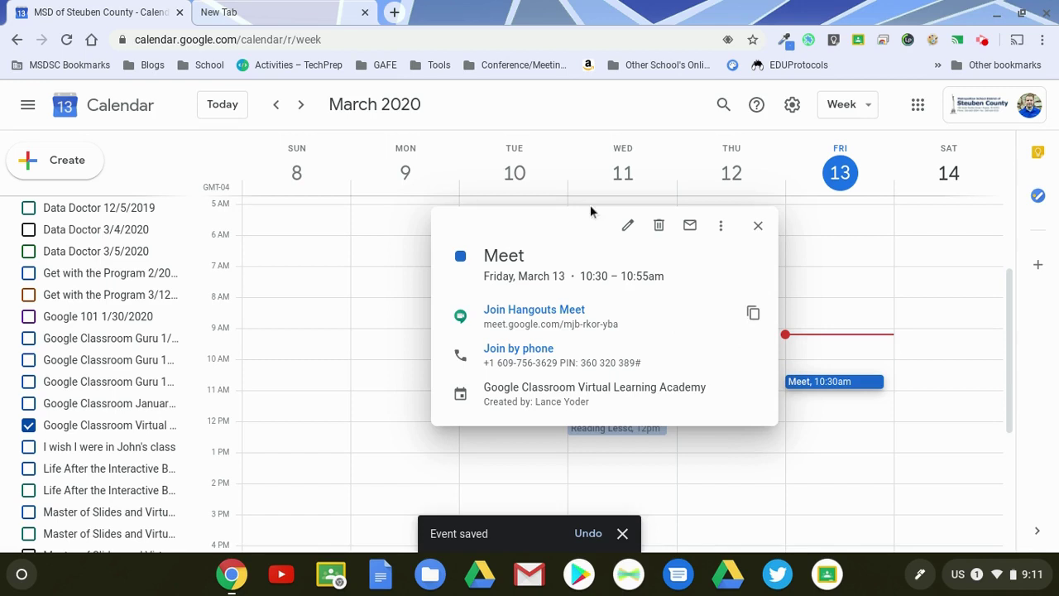
# Join the Meet call from the event's Hangouts Meet link after the camera preview
pyautogui.click(496, 313)
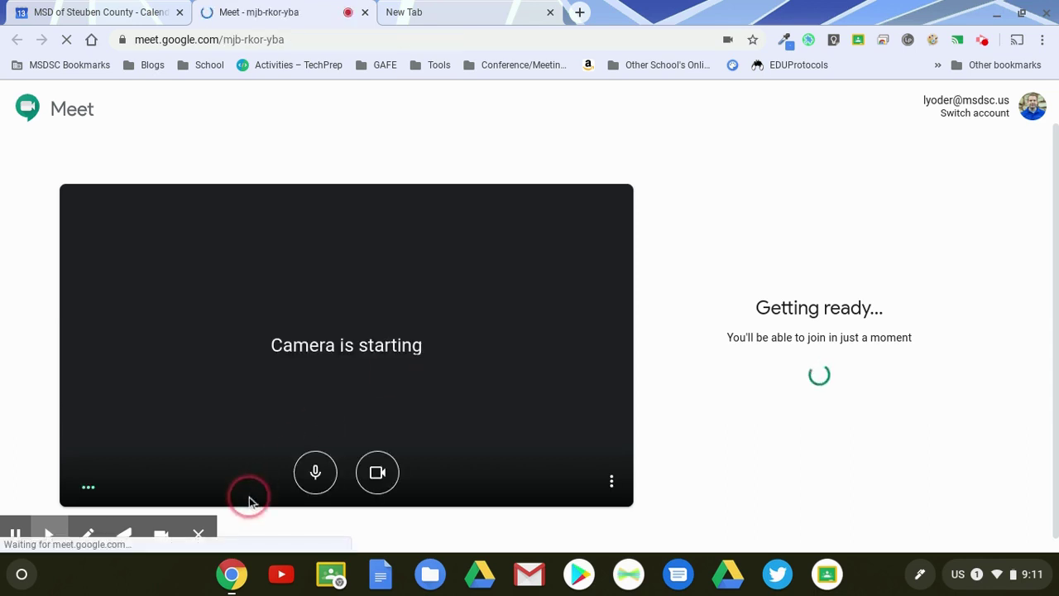
pyautogui.click(196, 535)
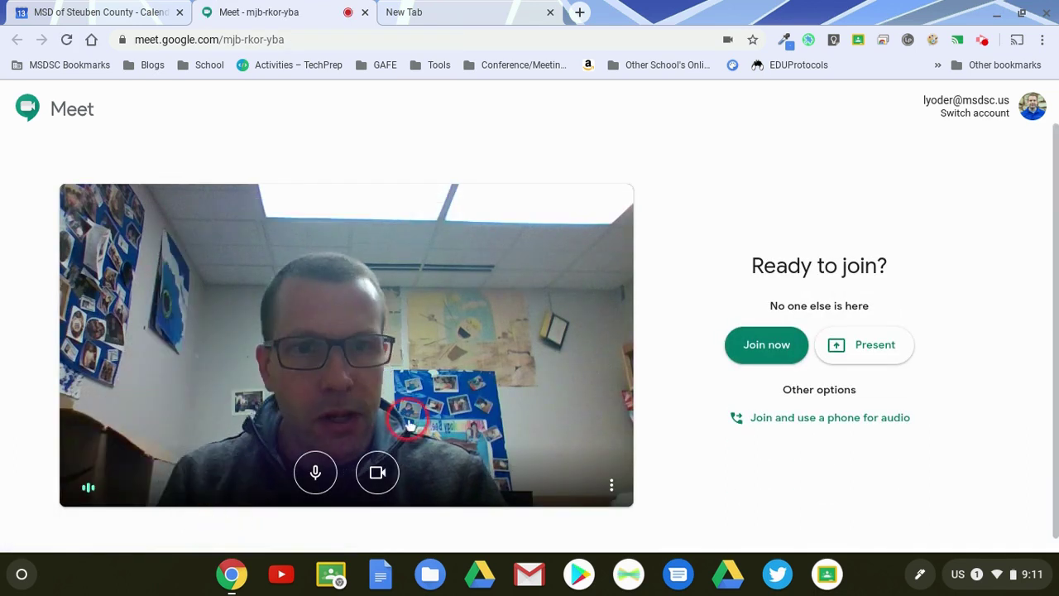
pyautogui.click(749, 347)
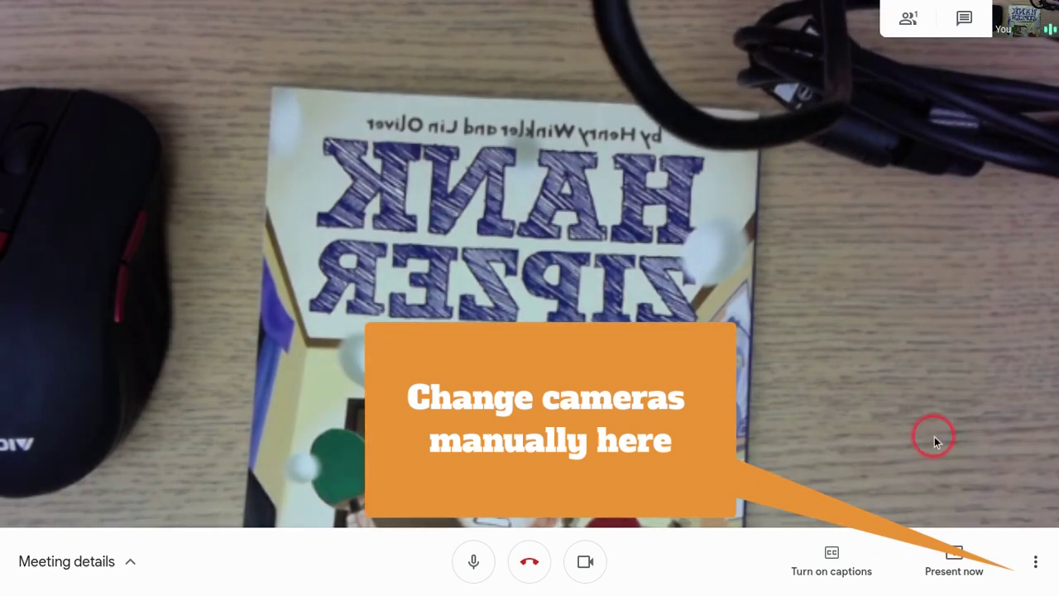
pyautogui.click(1037, 553)
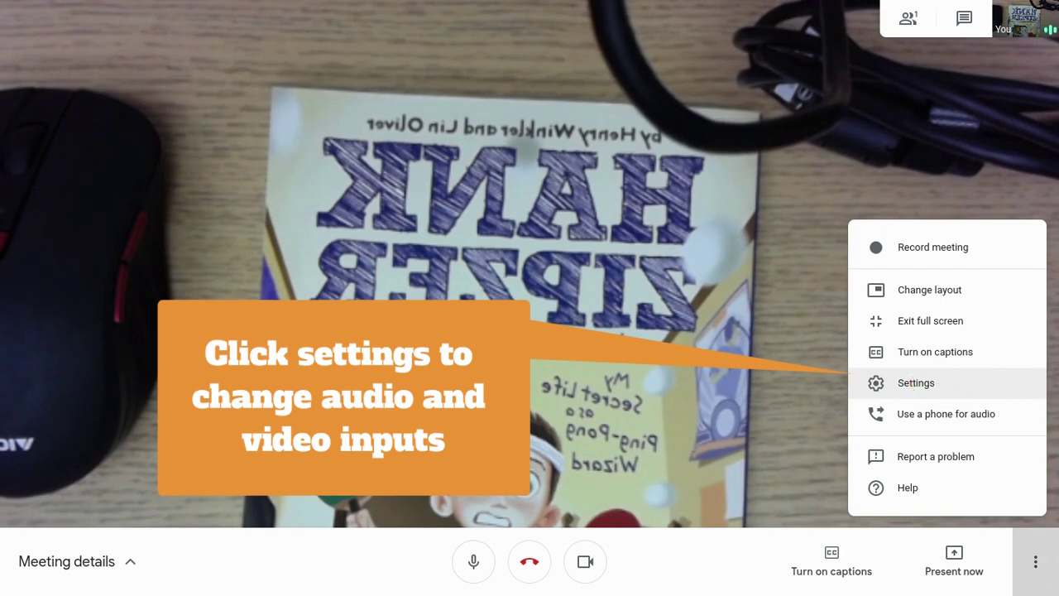
pyautogui.click(928, 385)
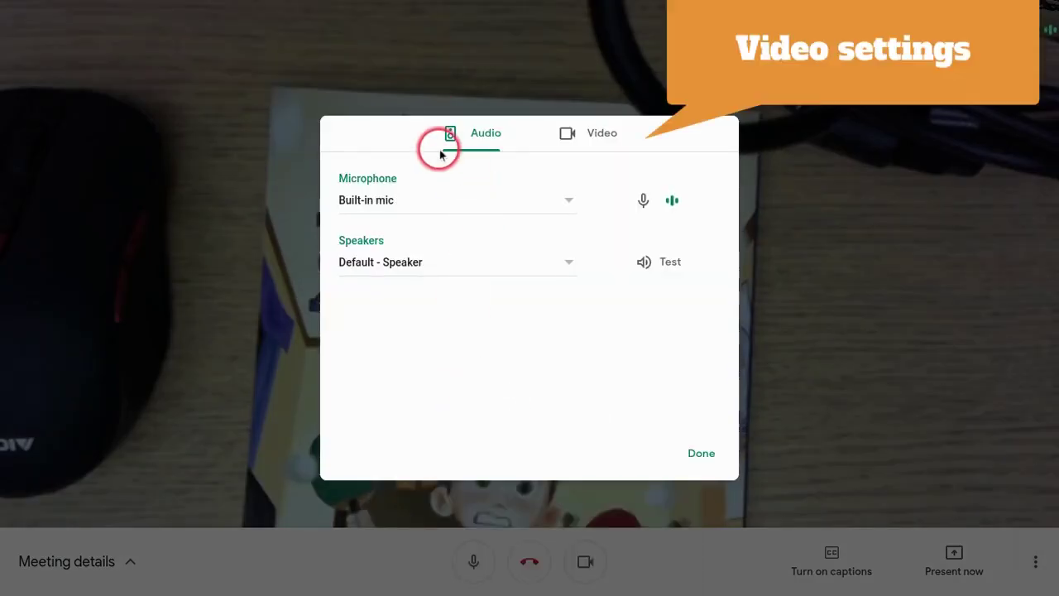
pyautogui.click(575, 134)
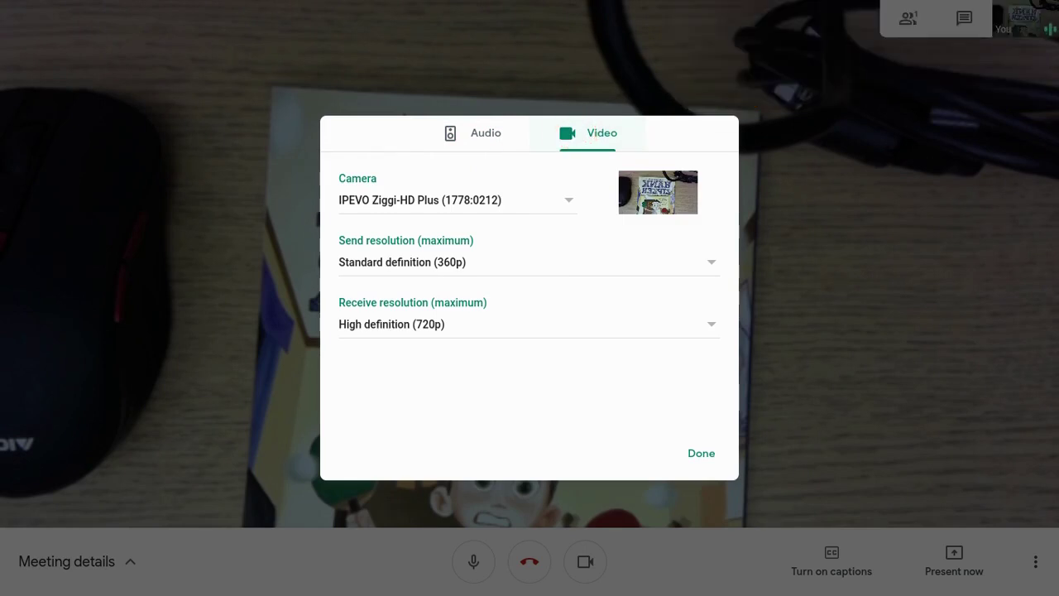
pyautogui.click(568, 200)
pyautogui.click(468, 174)
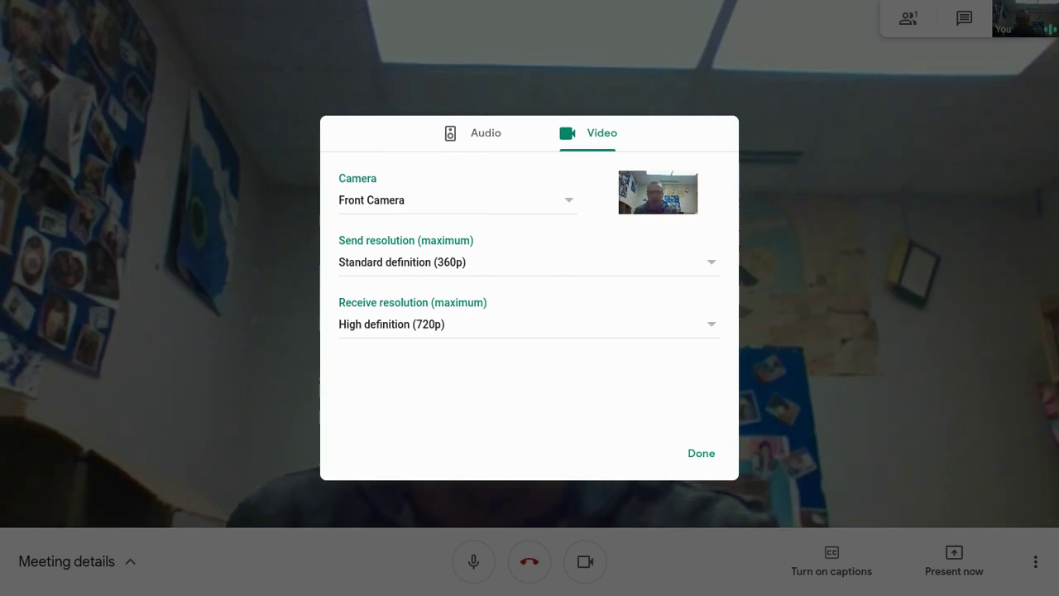
pyautogui.click(478, 128)
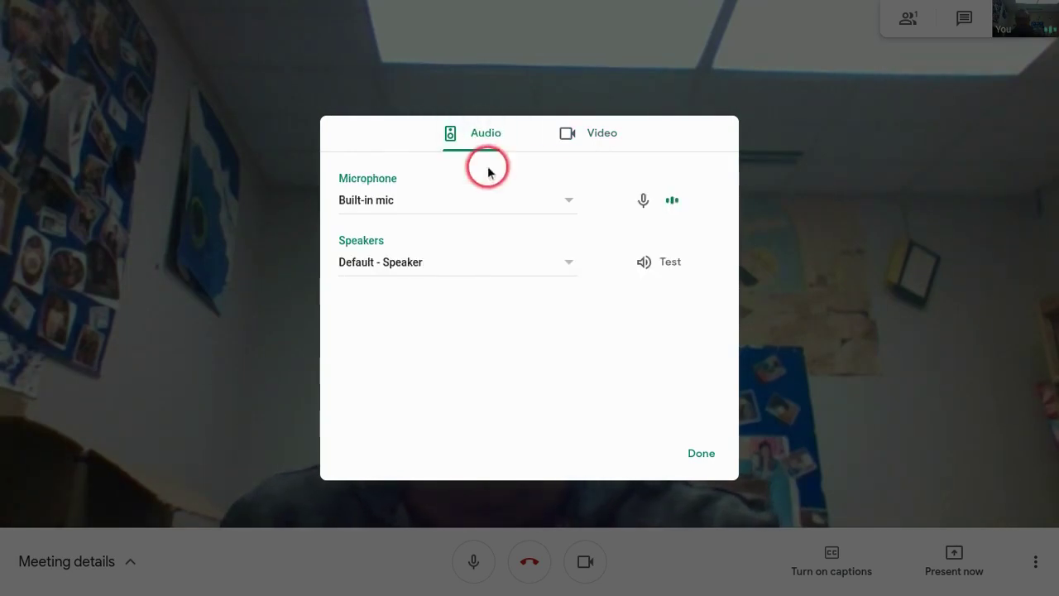
pyautogui.click(488, 201)
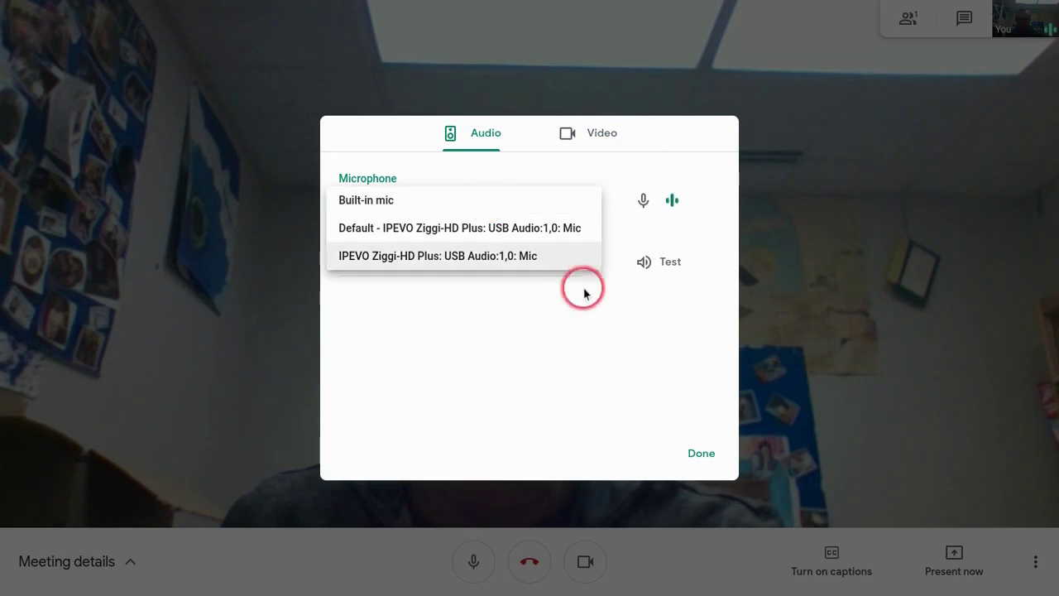
pyautogui.click(638, 343)
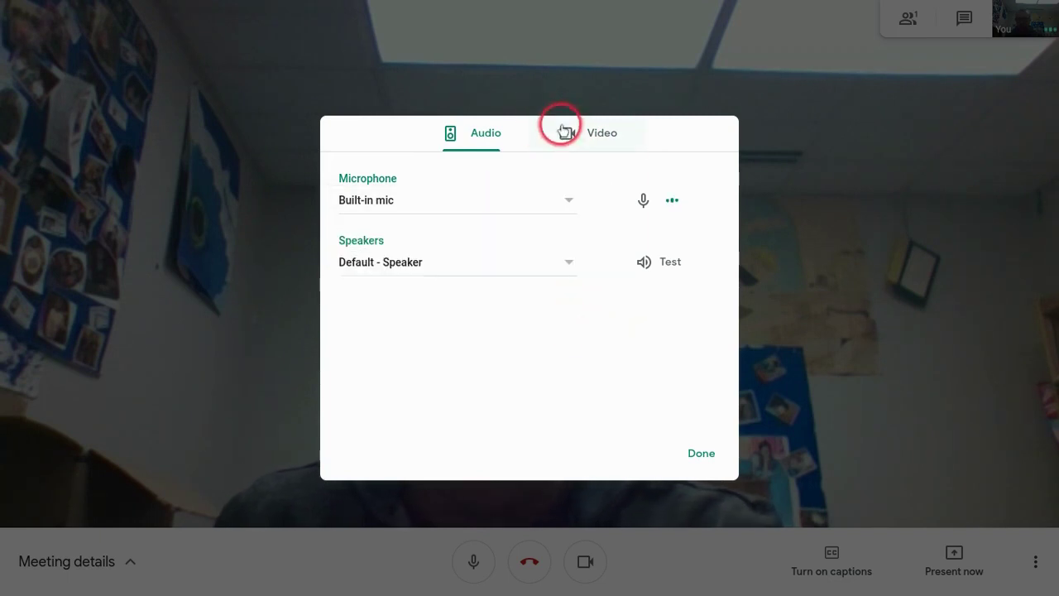
pyautogui.click(567, 132)
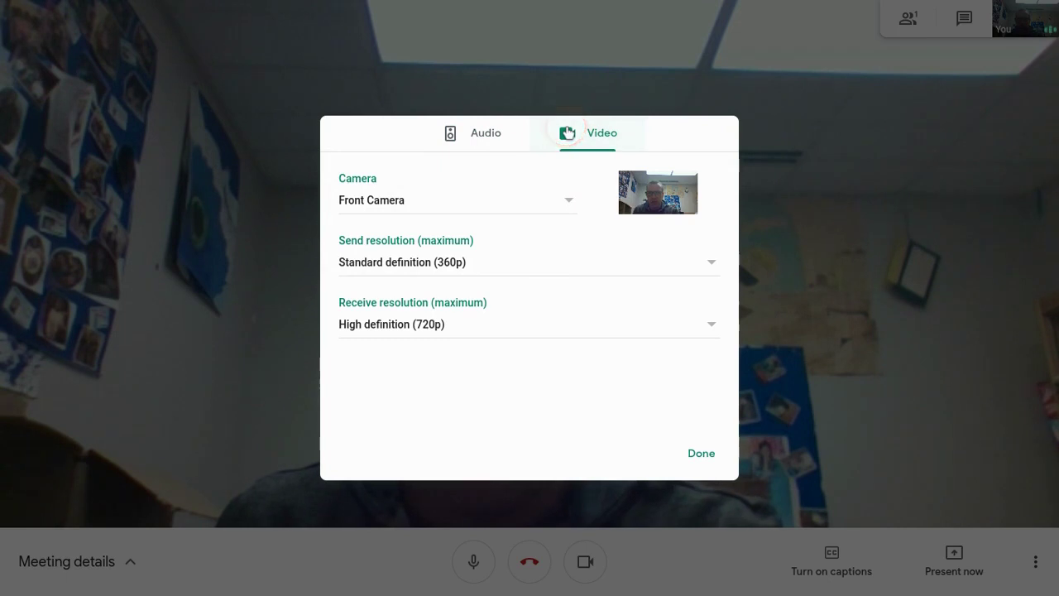
pyautogui.click(501, 204)
pyautogui.click(482, 228)
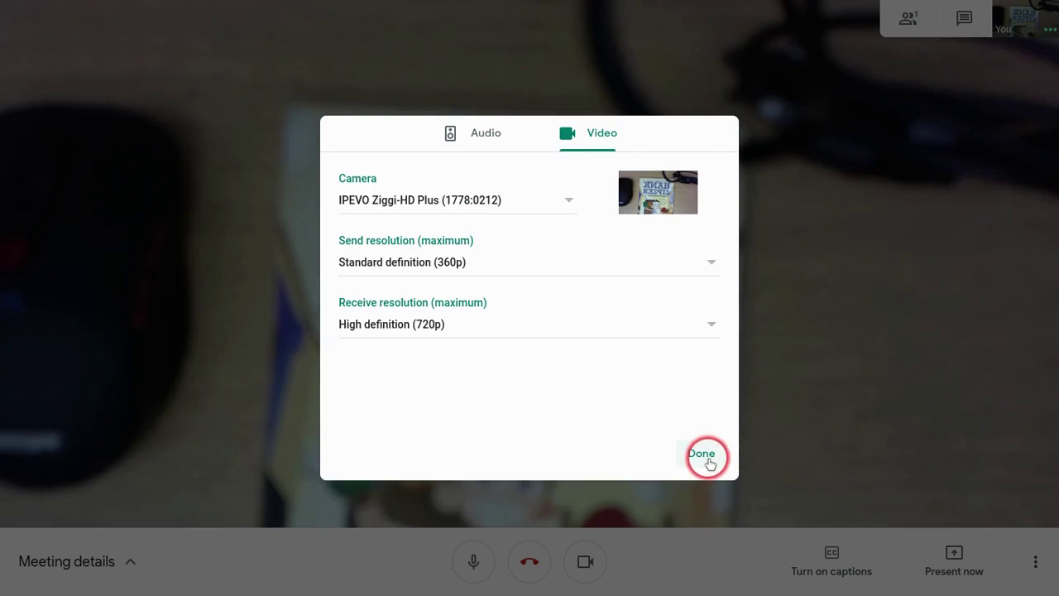
pyautogui.click(700, 454)
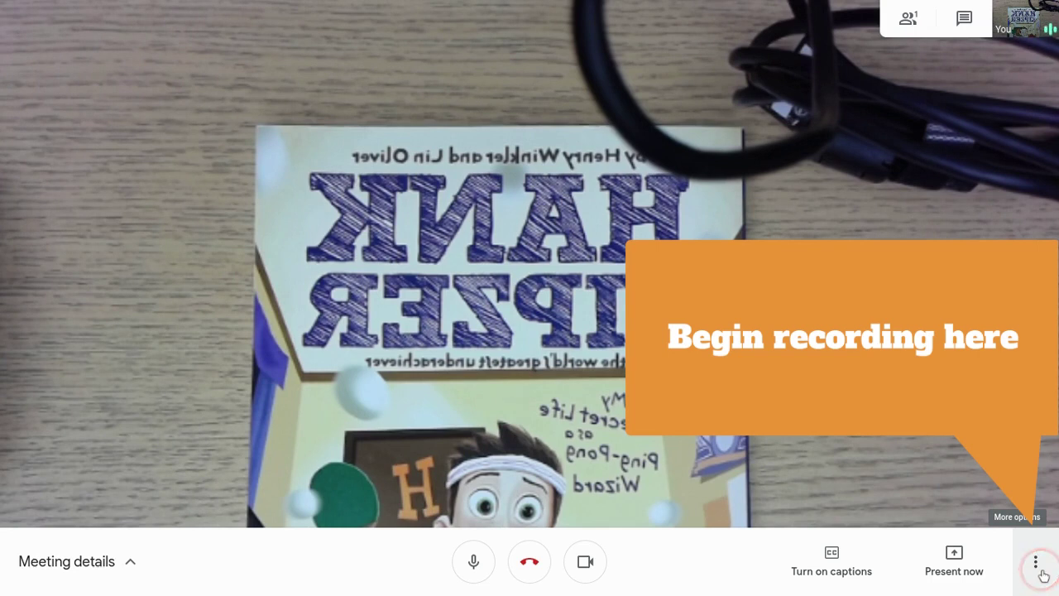
# Start recording the meeting and accept the consent notice
pyautogui.click(1043, 575)
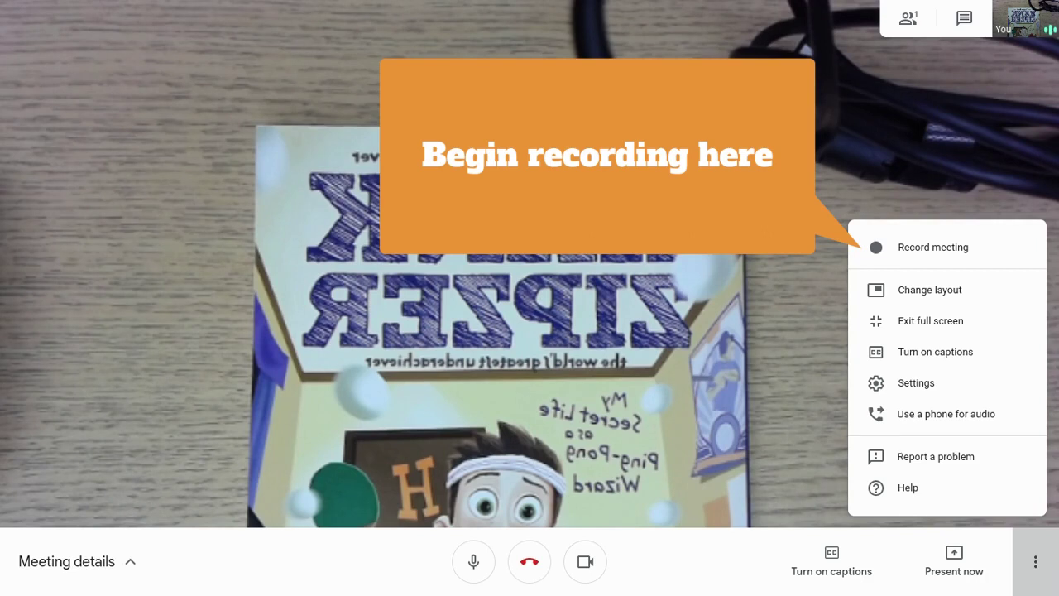
pyautogui.click(924, 250)
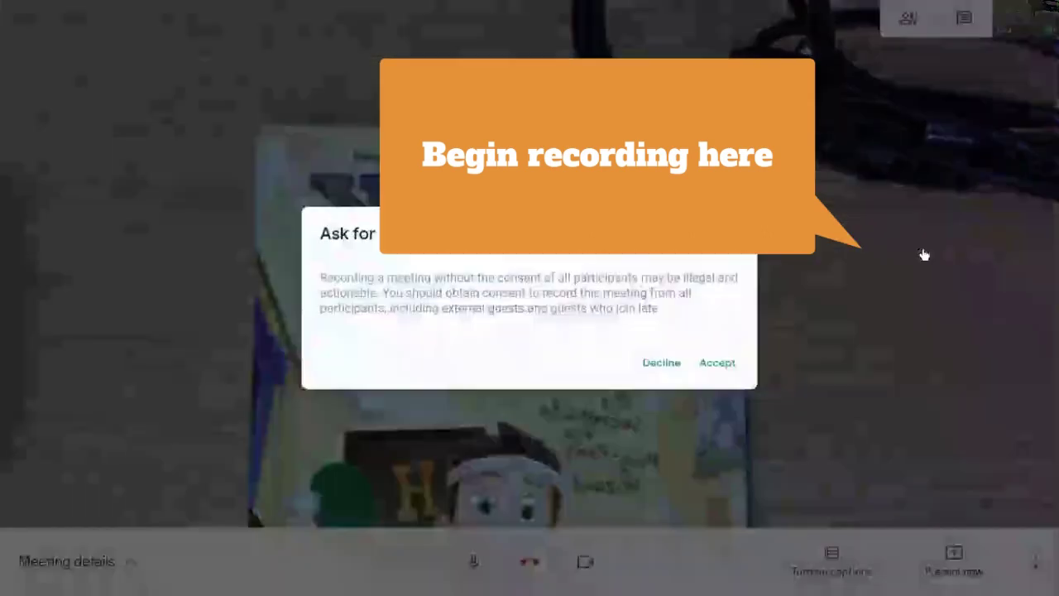
pyautogui.click(721, 363)
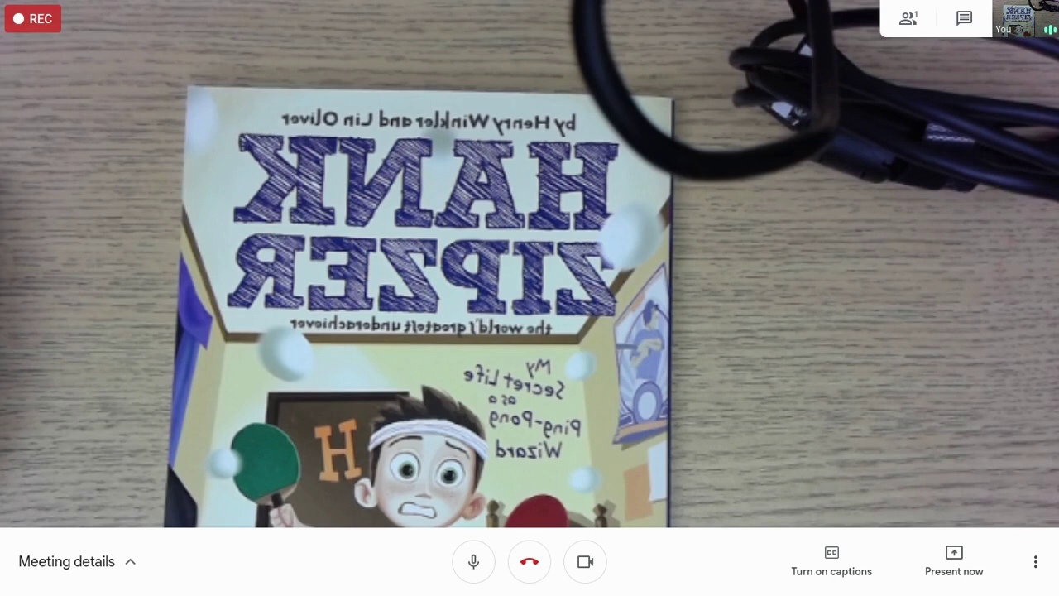
# Stop the meeting recording and confirm so it saves to Drive
pyautogui.click(1038, 564)
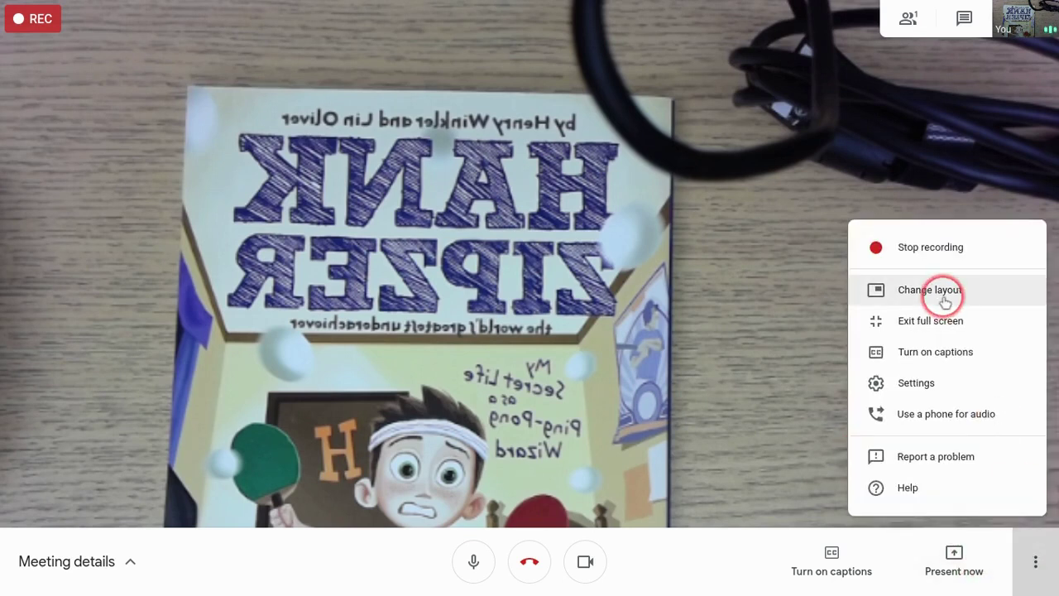
pyautogui.click(931, 248)
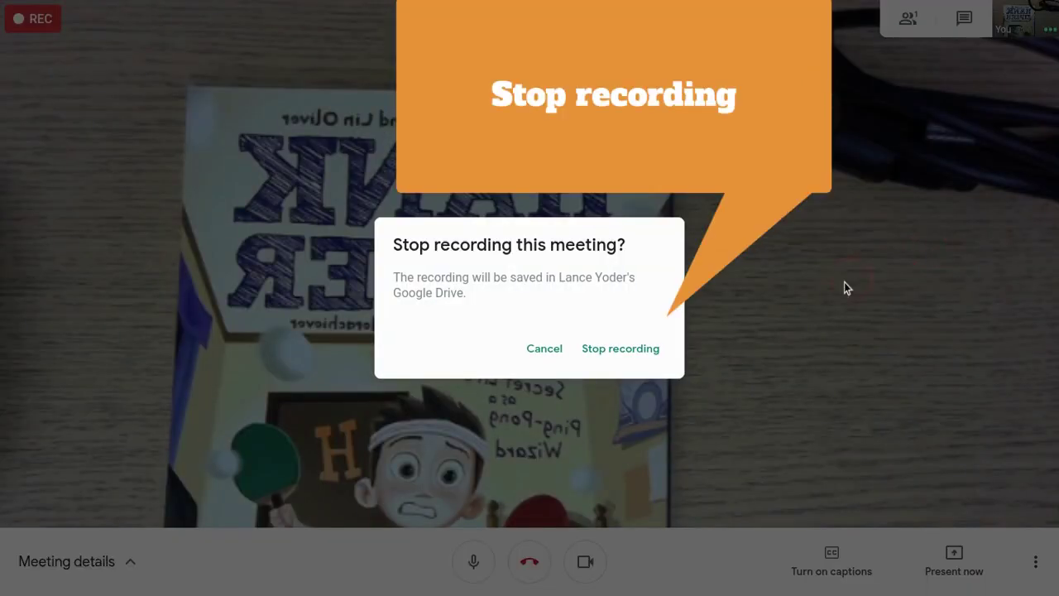
pyautogui.click(634, 352)
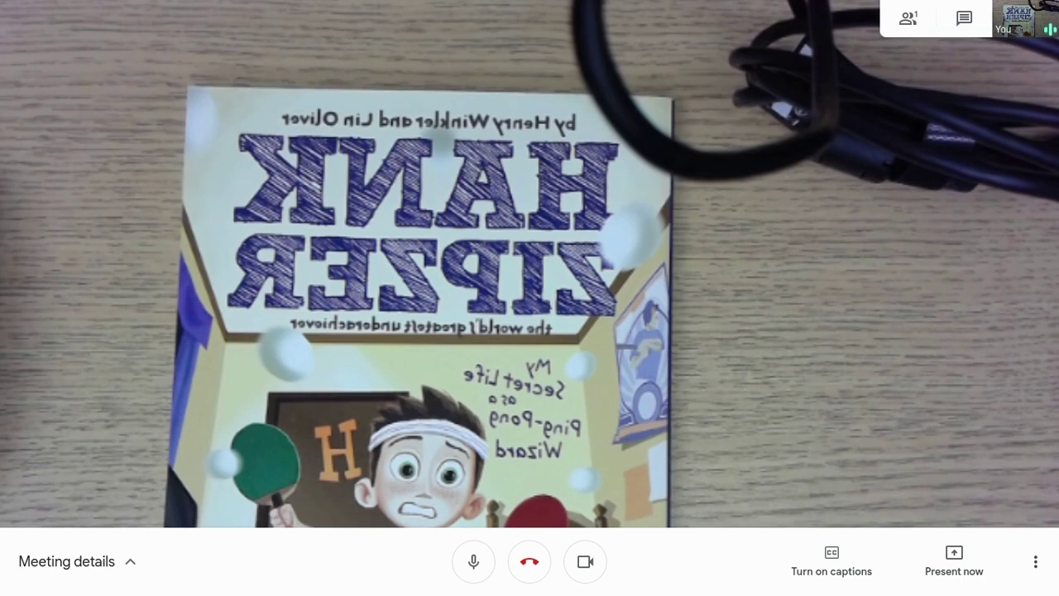
# Set the camera to Front Camera in Settings > Video, then close the dialog
pyautogui.click(1034, 564)
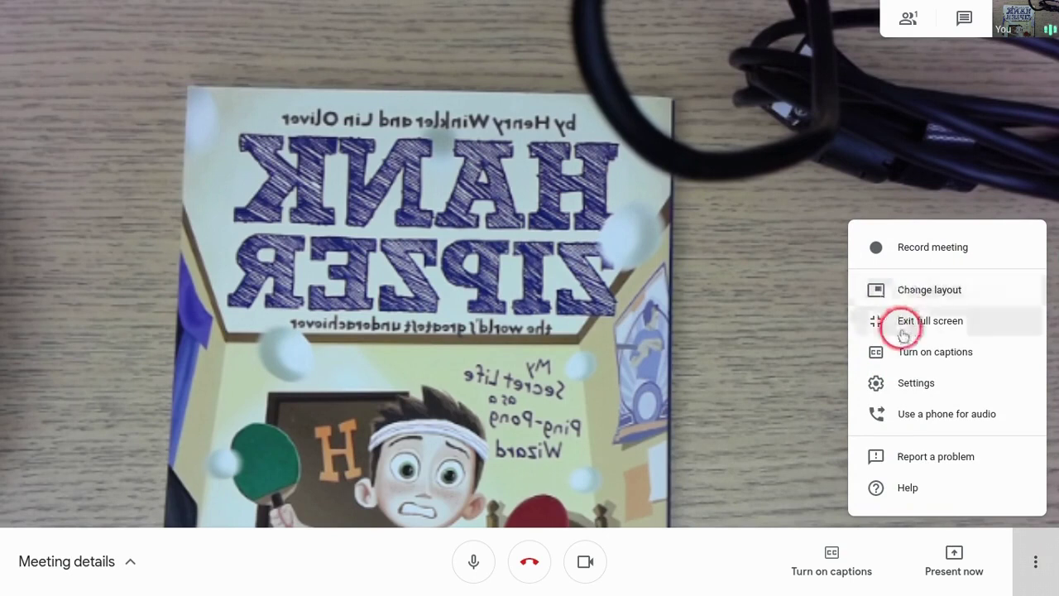
pyautogui.click(905, 385)
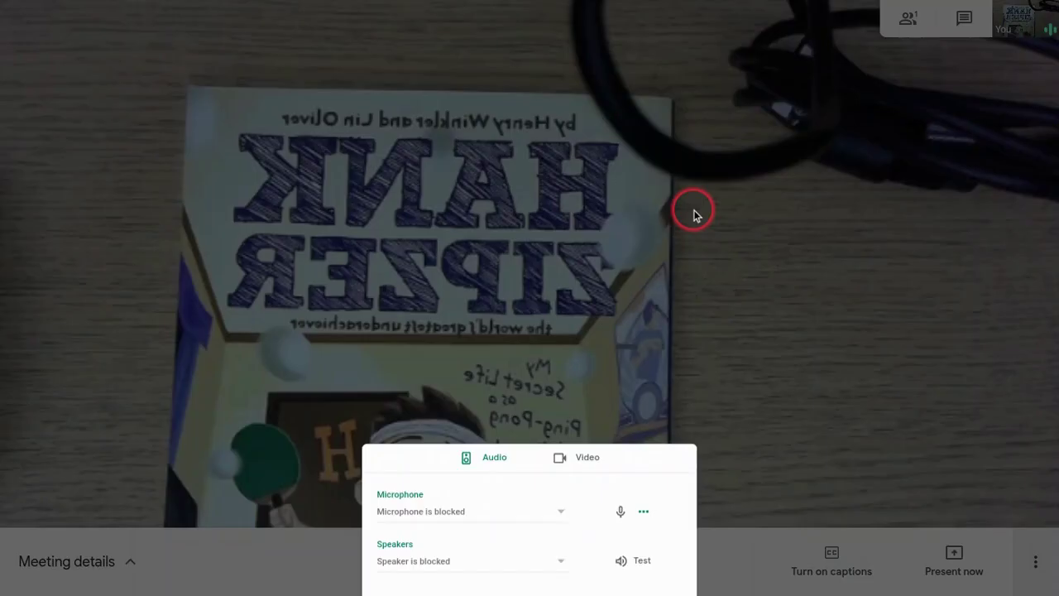
pyautogui.click(579, 143)
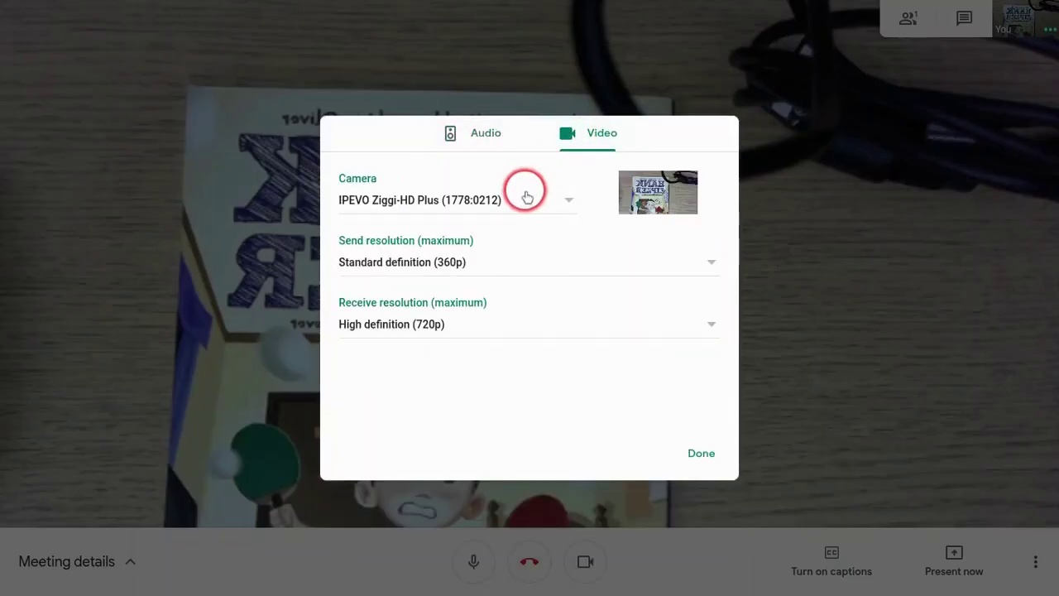
pyautogui.click(521, 200)
pyautogui.click(454, 182)
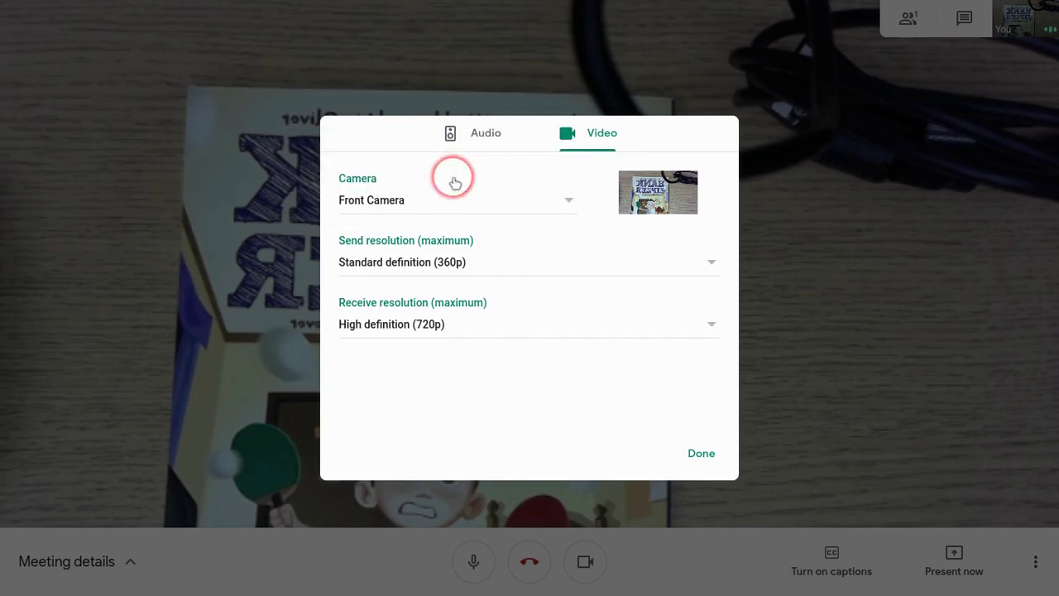
pyautogui.click(795, 300)
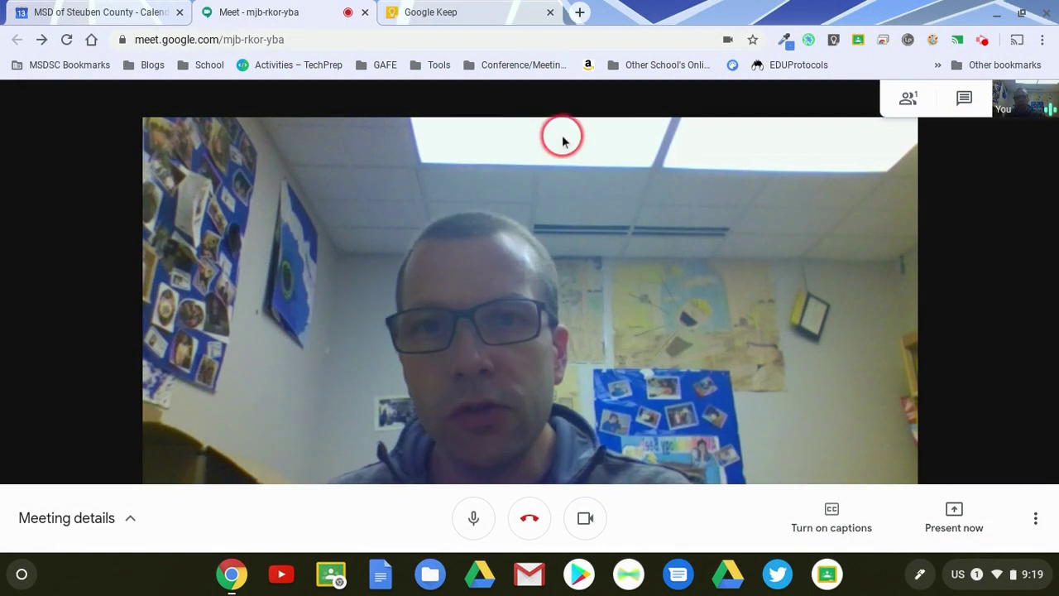
pyautogui.click(465, 20)
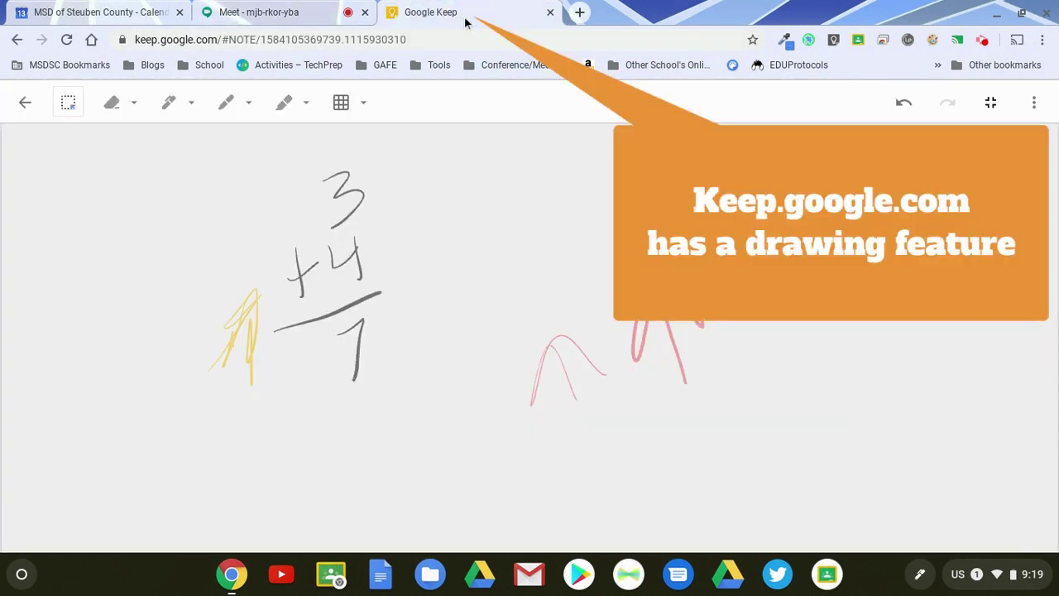
pyautogui.click(291, 9)
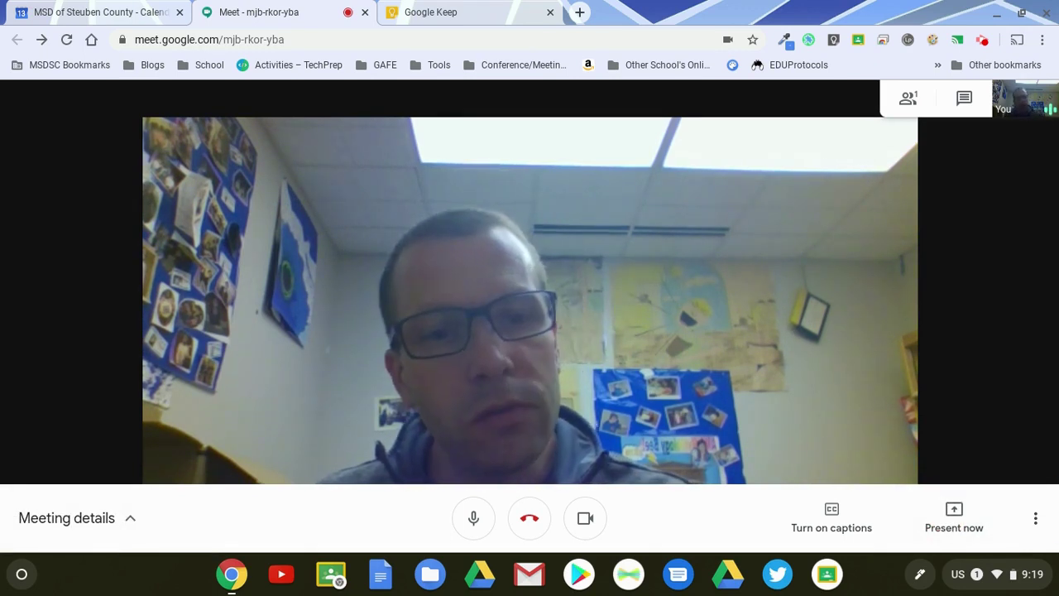
# Begin a new meeting recording via Record meeting and accept the consent notice
pyautogui.click(553, 448)
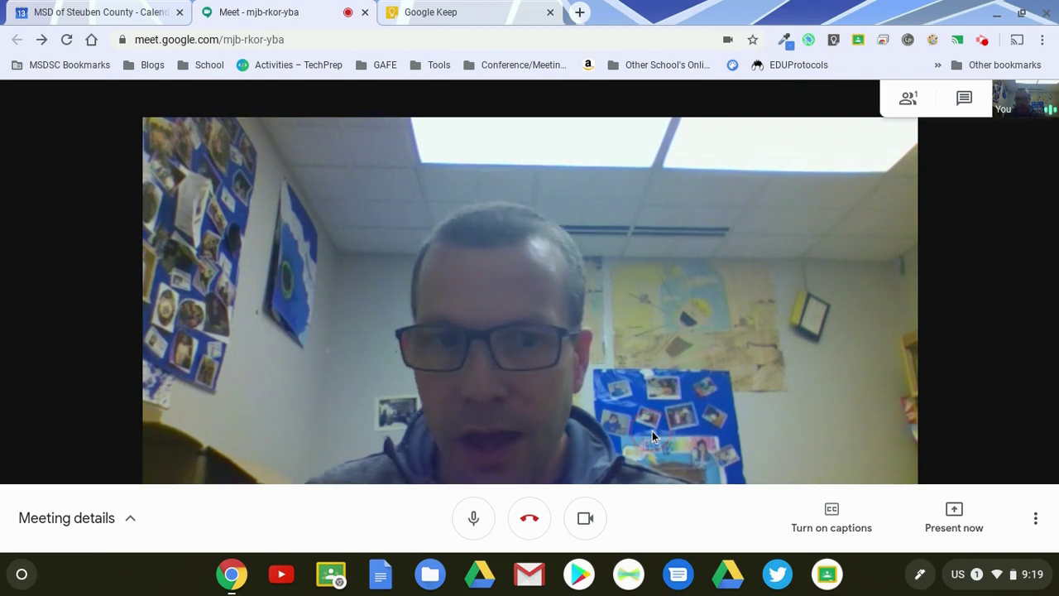
pyautogui.click(1038, 514)
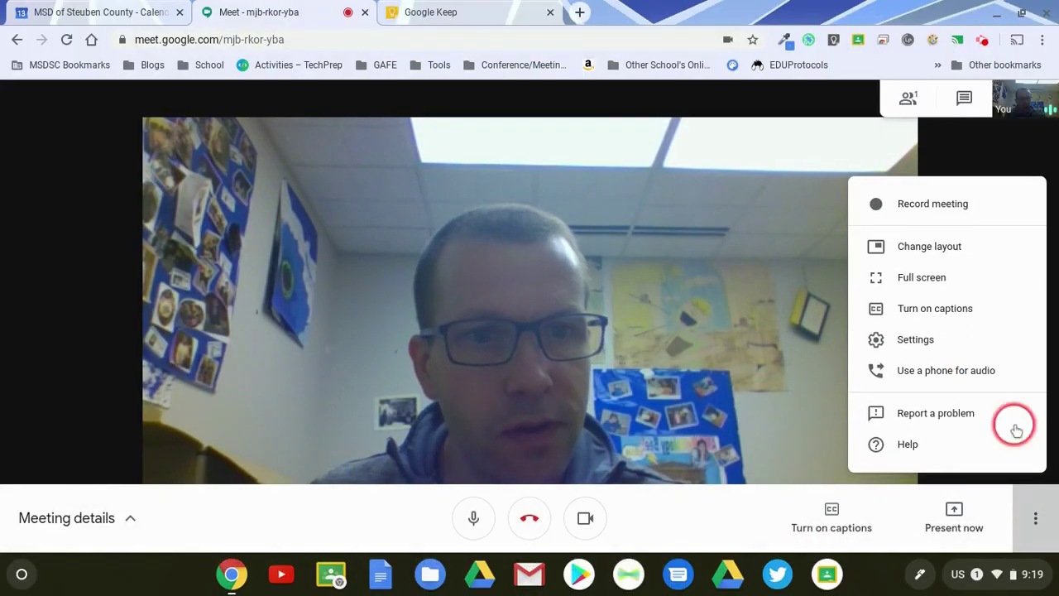
pyautogui.click(924, 199)
pyautogui.click(720, 379)
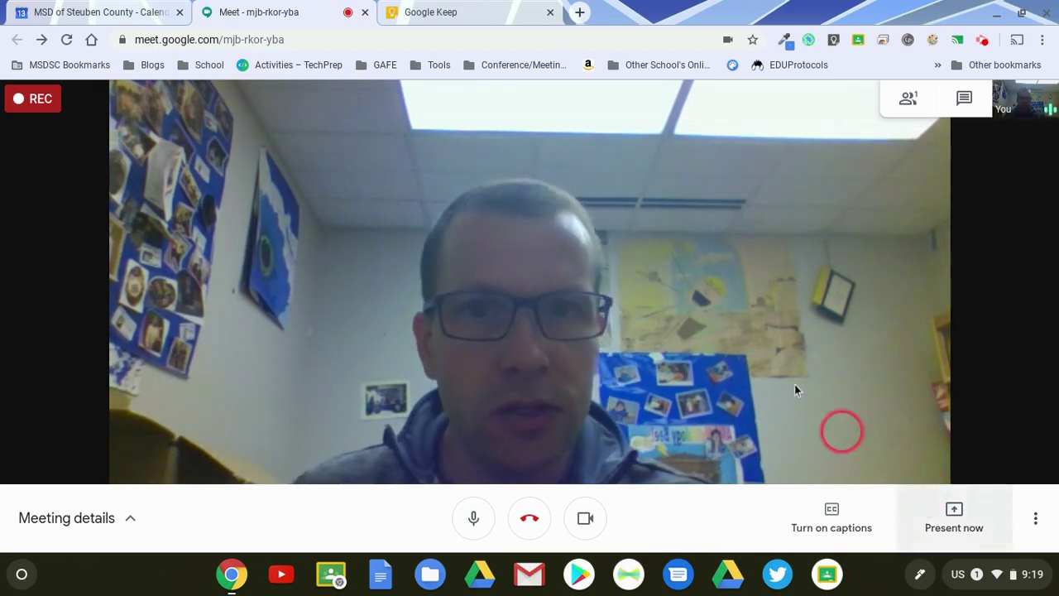
# Present your entire screen to the call, selecting the screen and sharing it
pyautogui.click(425, 12)
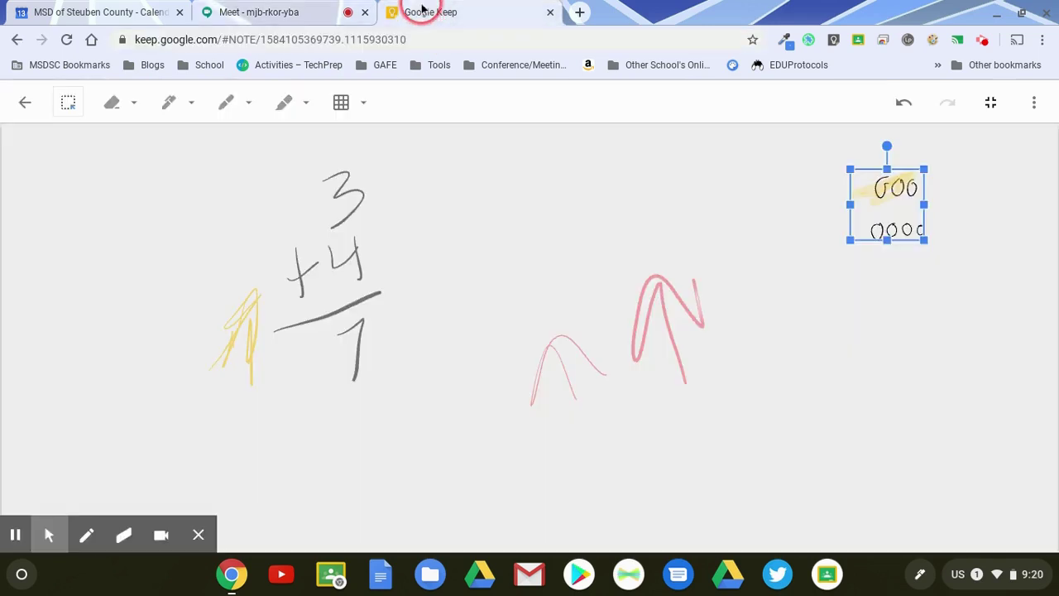
pyautogui.click(277, 11)
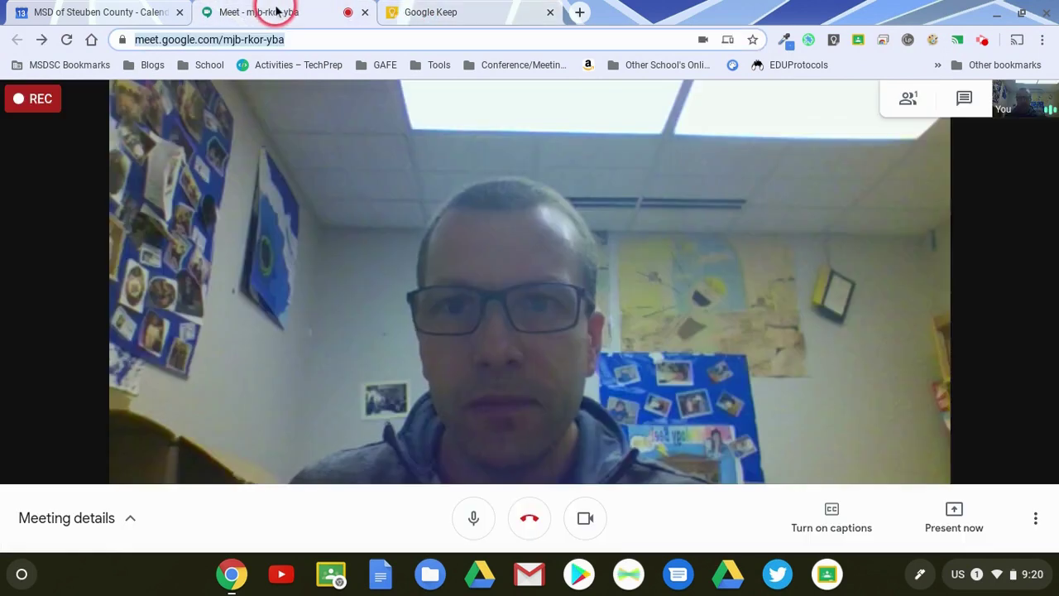
pyautogui.click(953, 529)
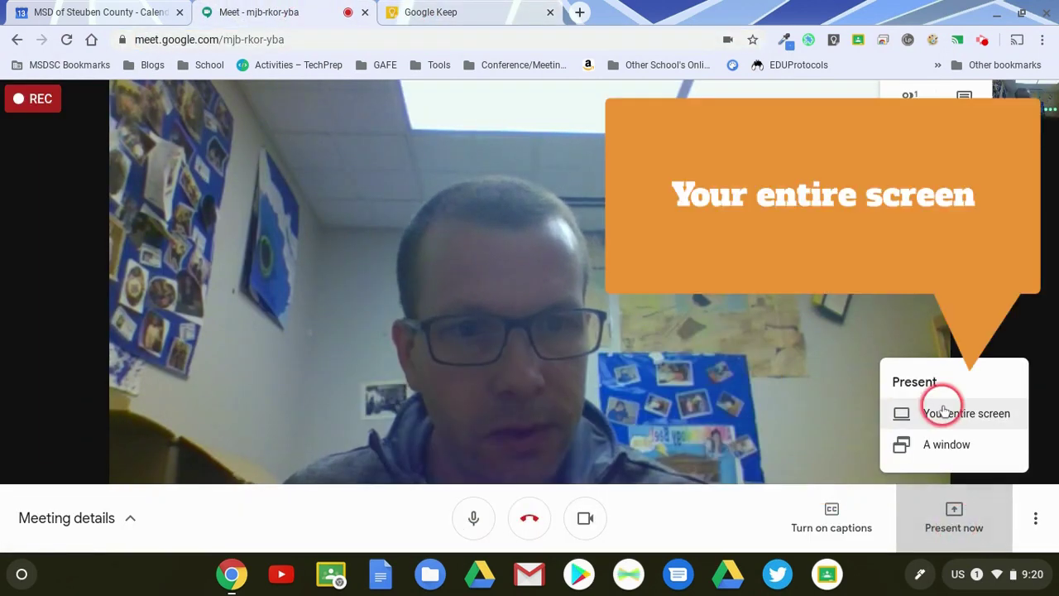
pyautogui.click(946, 410)
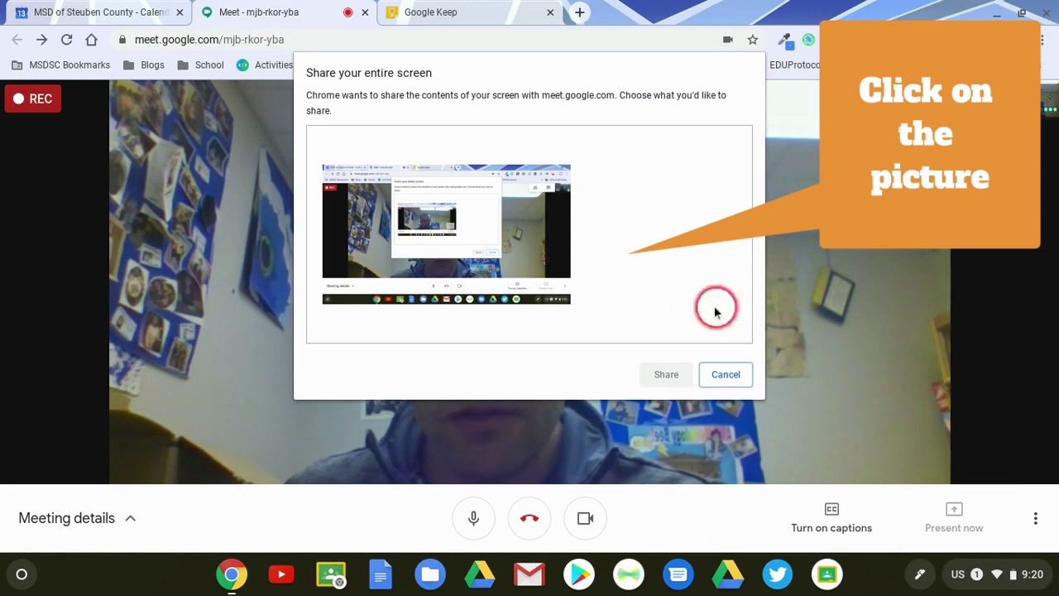
pyautogui.click(530, 288)
pyautogui.click(654, 374)
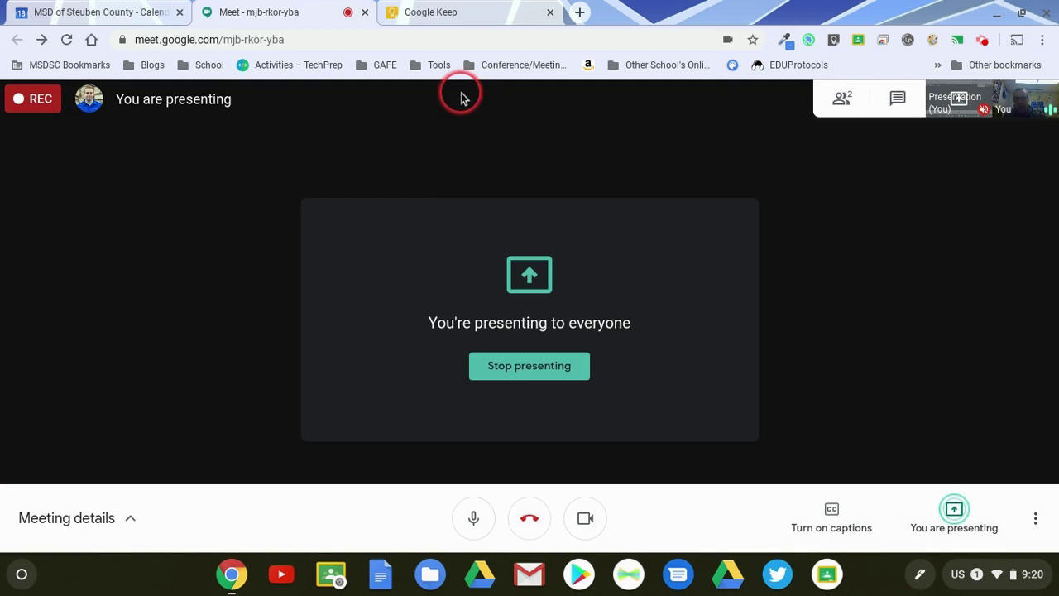
# In the Keep drawing, dismiss the presenting notice and draw a yellow zigzag with the marker
pyautogui.click(446, 16)
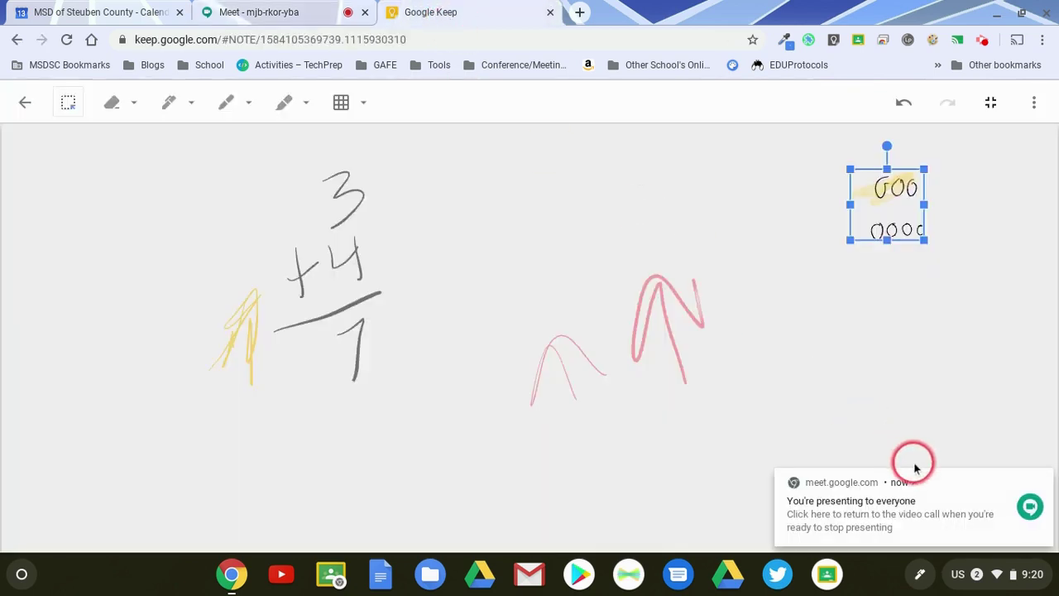
pyautogui.moveTo(995, 503)
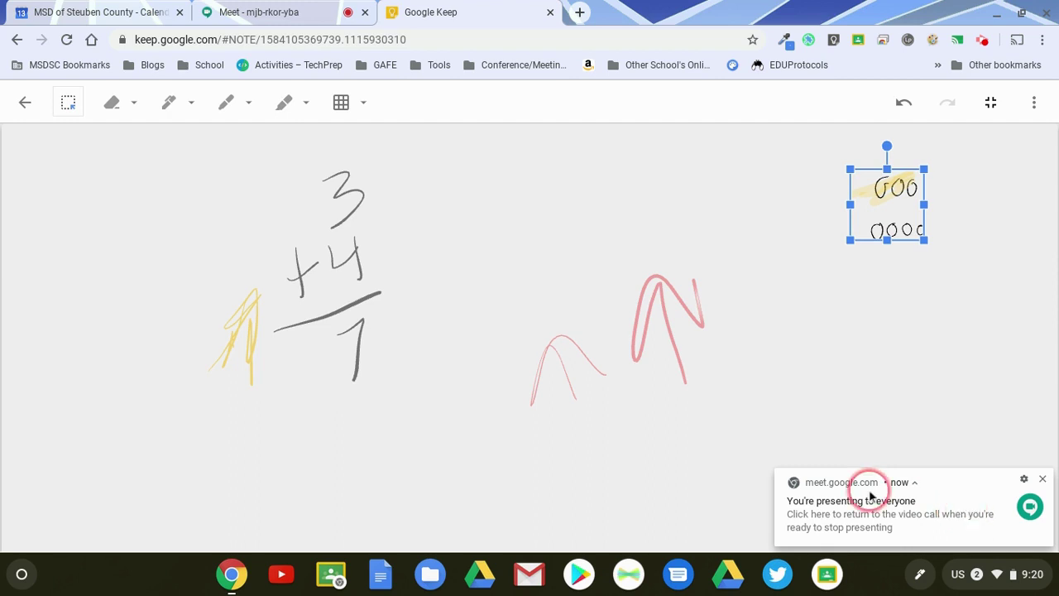
pyautogui.click(1043, 483)
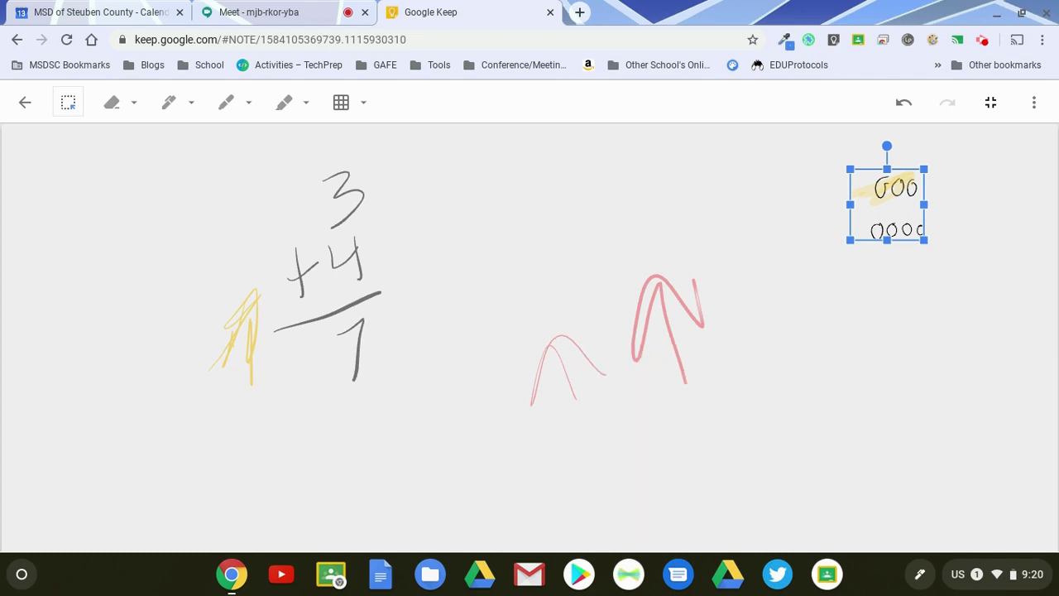
pyautogui.click(168, 102)
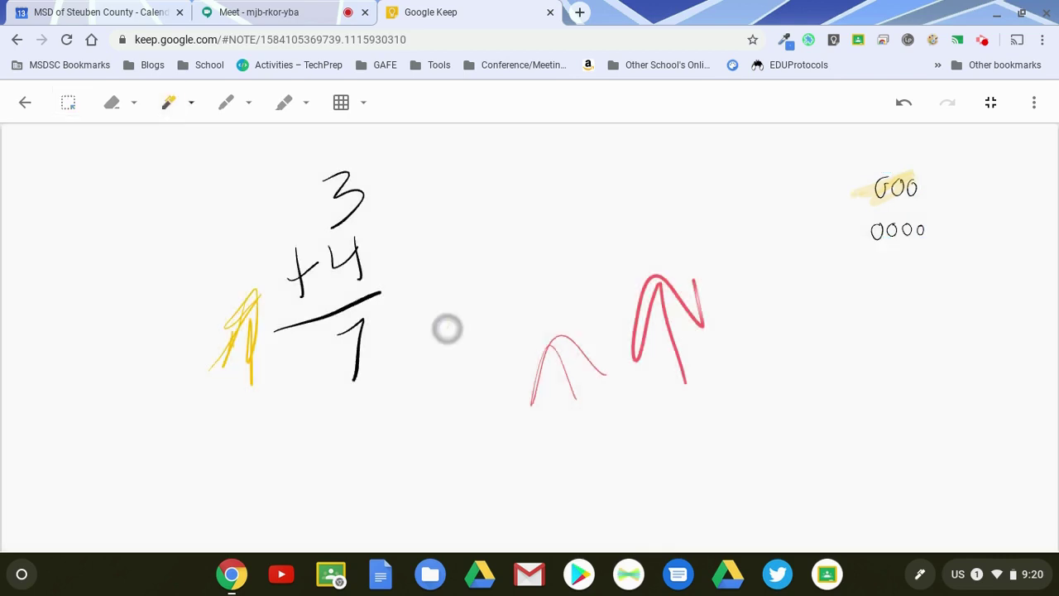
pyautogui.moveTo(489, 250)
pyautogui.mouseDown()
pyautogui.moveTo(560, 265)
pyautogui.moveTo(628, 244)
pyautogui.mouseUp()
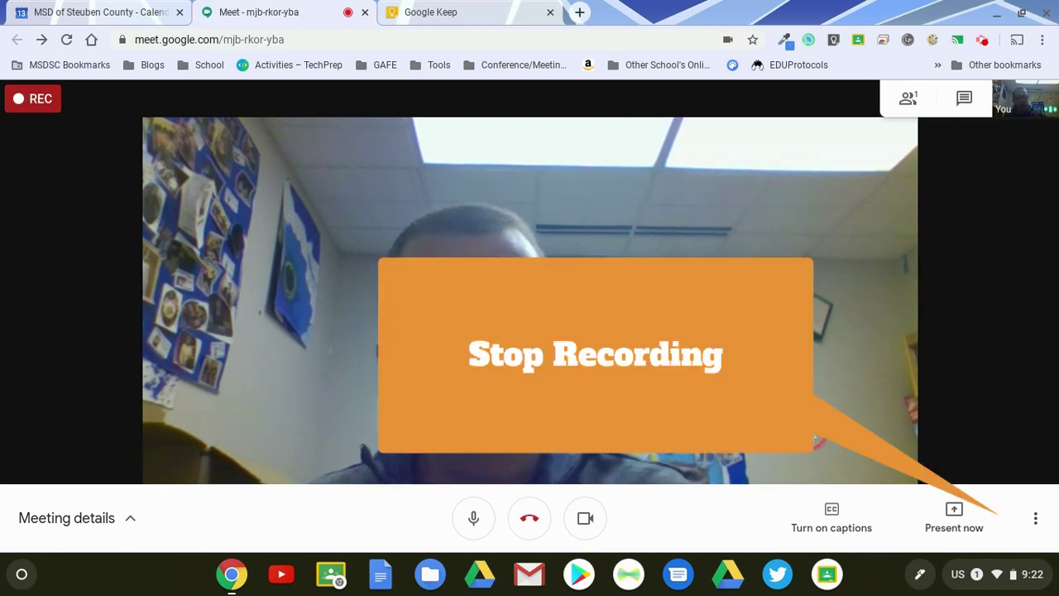
# Stop and confirm the meeting recording, then open a new browser tab
pyautogui.click(1035, 516)
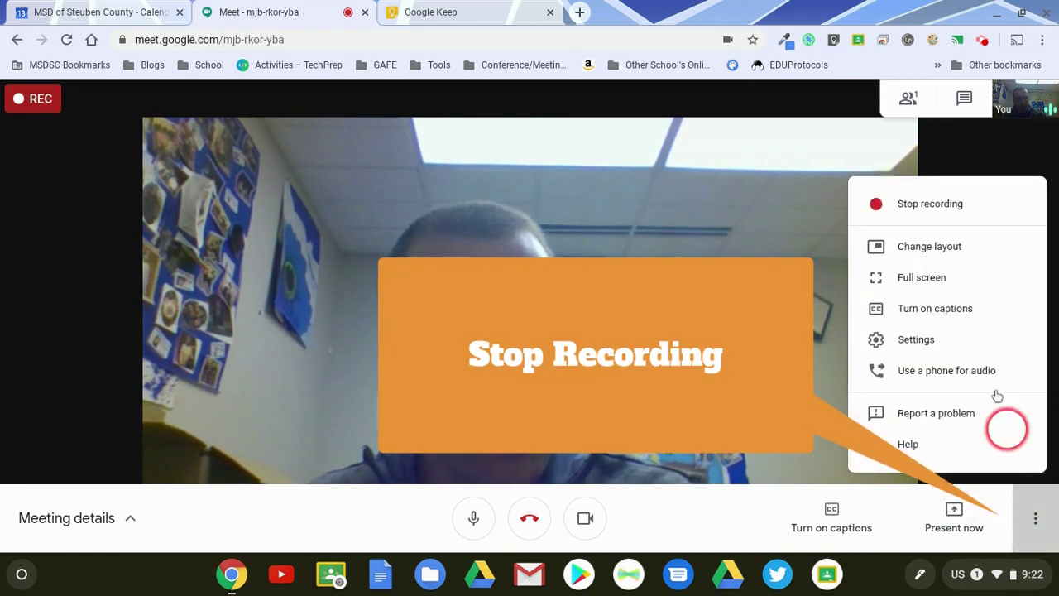
pyautogui.click(933, 216)
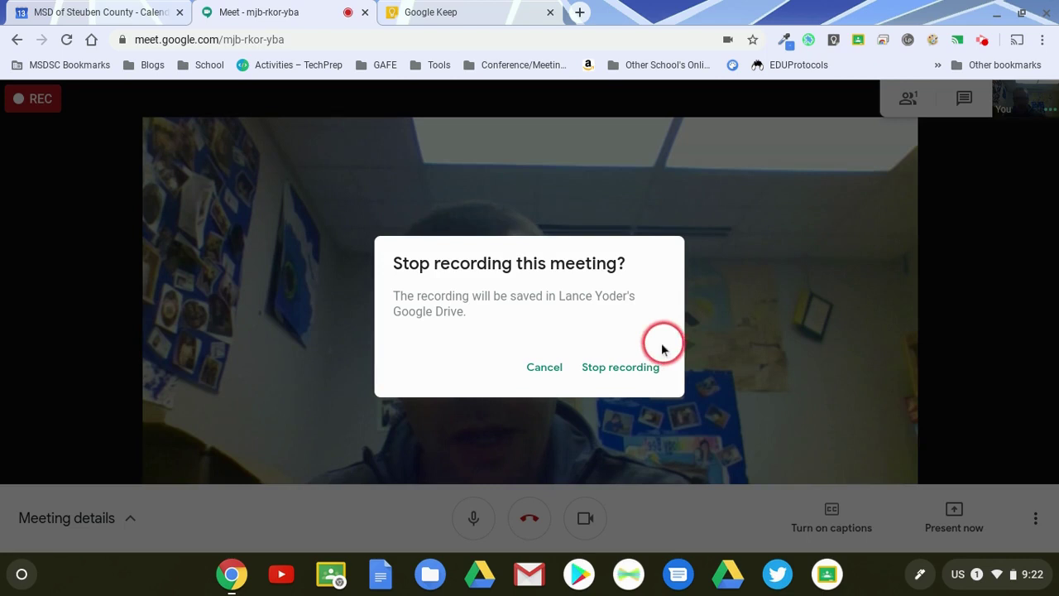
pyautogui.click(622, 370)
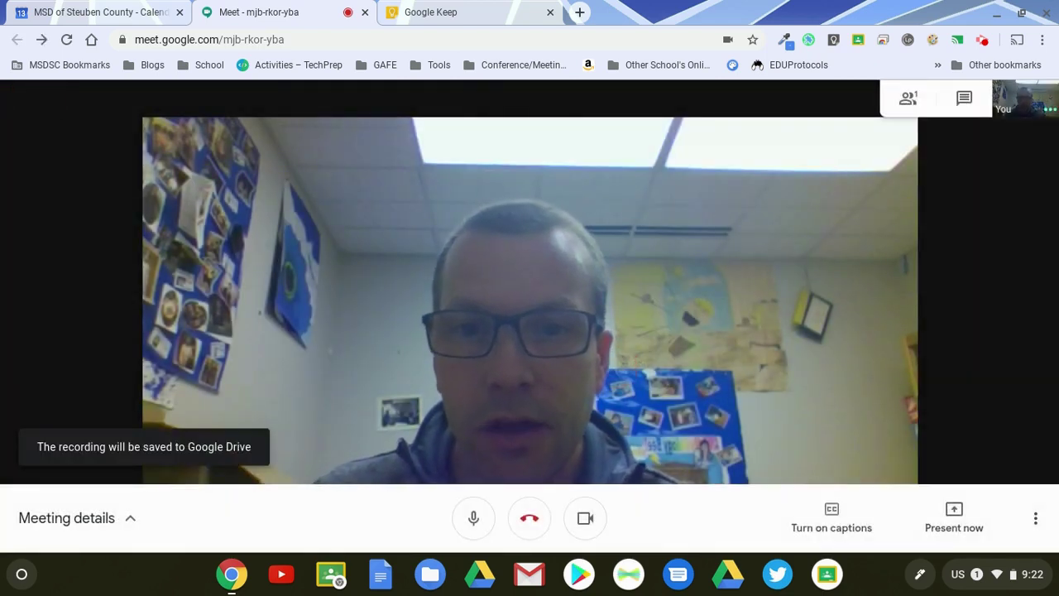
pyautogui.click(579, 12)
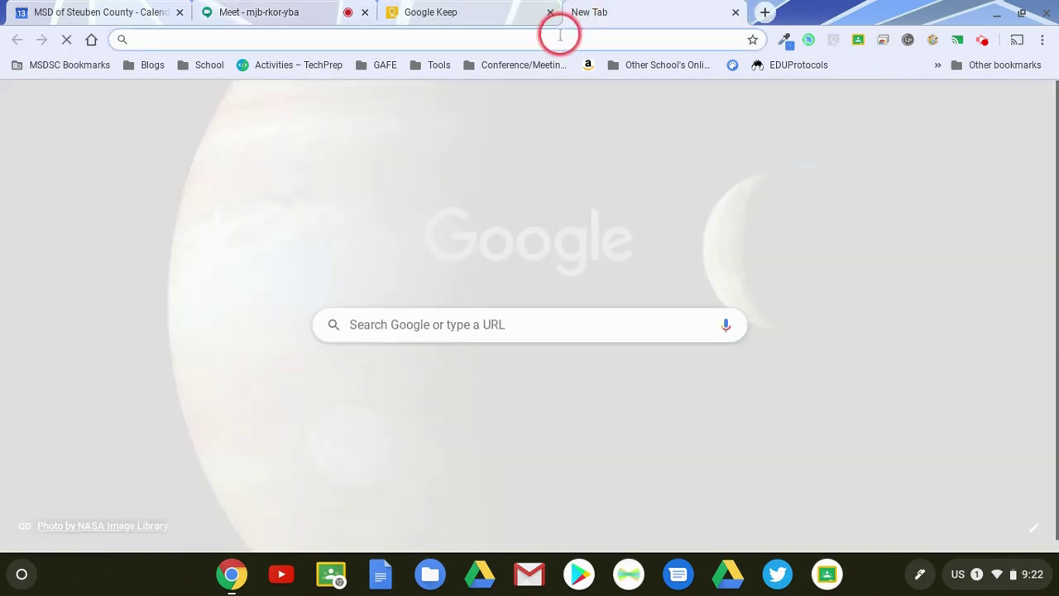
# Go to Google Drive via 'dr' and open My Drive > Meet Recordings
pyautogui.write('dr')
pyautogui.press('Return')
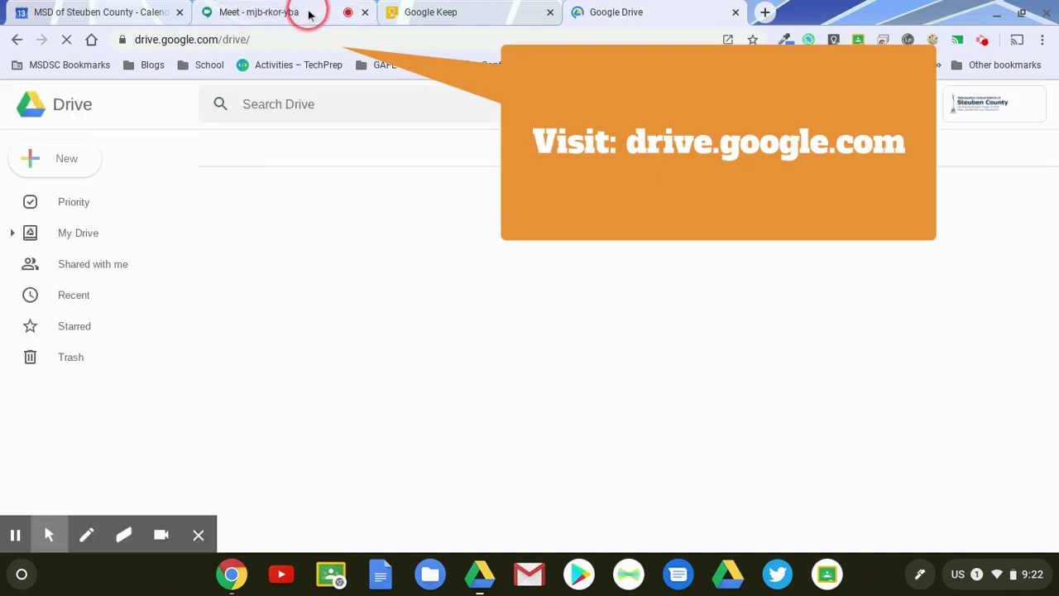
pyautogui.click(12, 233)
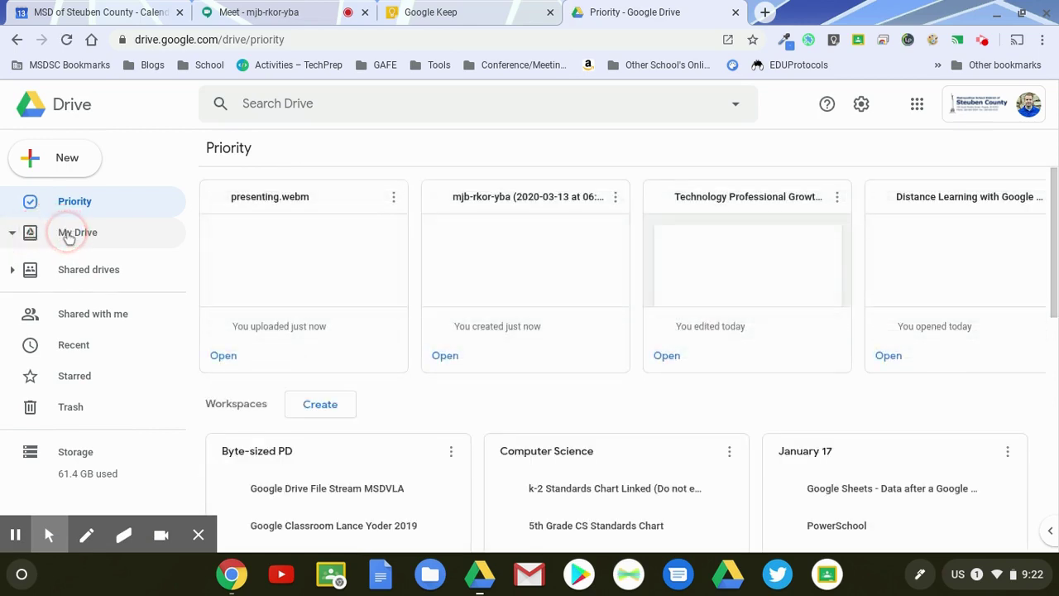
pyautogui.click(69, 235)
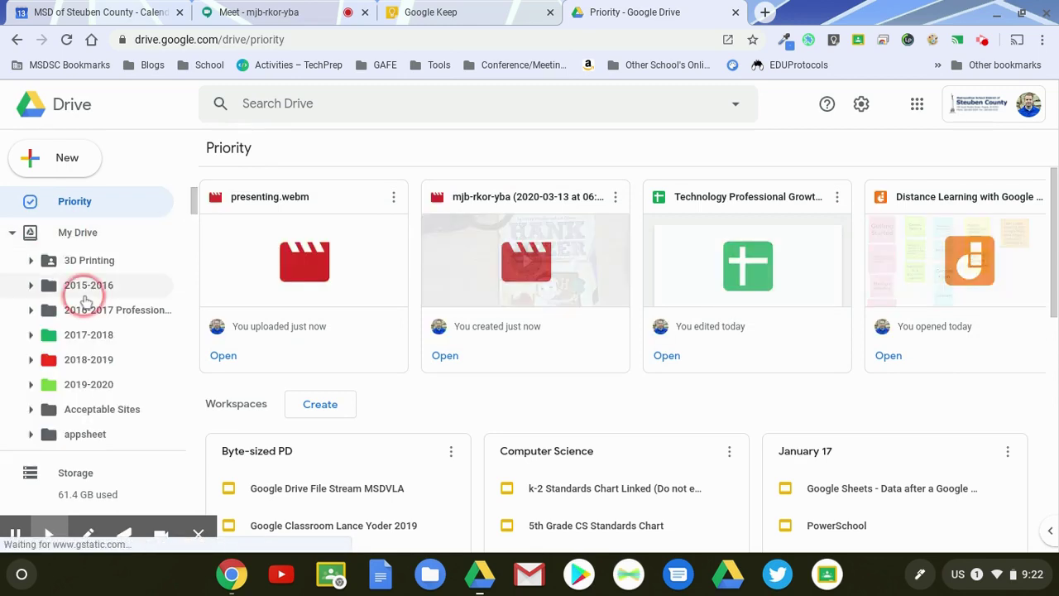
pyautogui.scroll(-5, 86, 299)
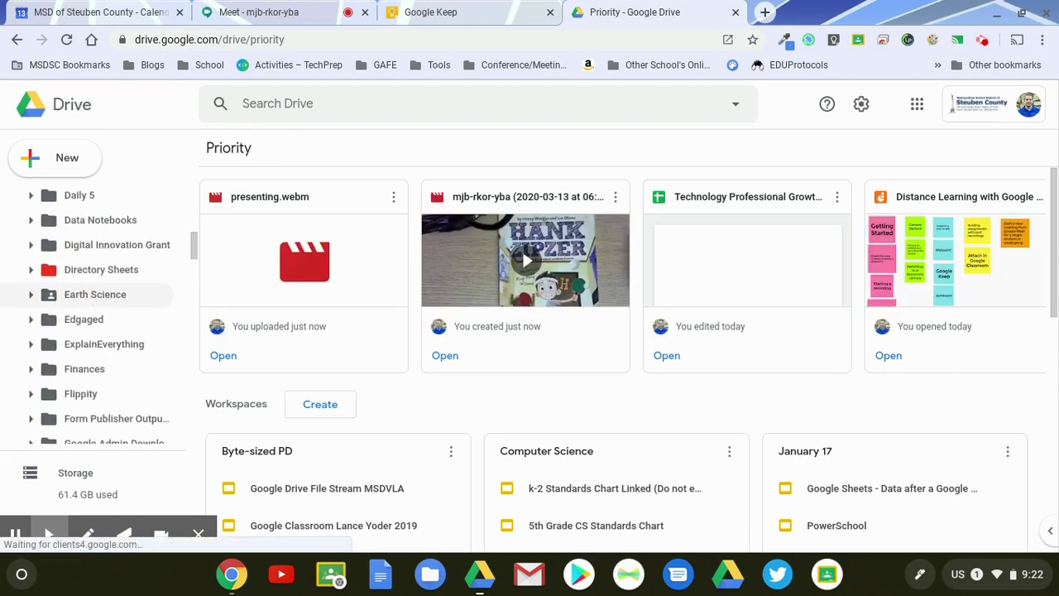
pyautogui.scroll(-4, 86, 300)
pyautogui.scroll(-6, 80, 298)
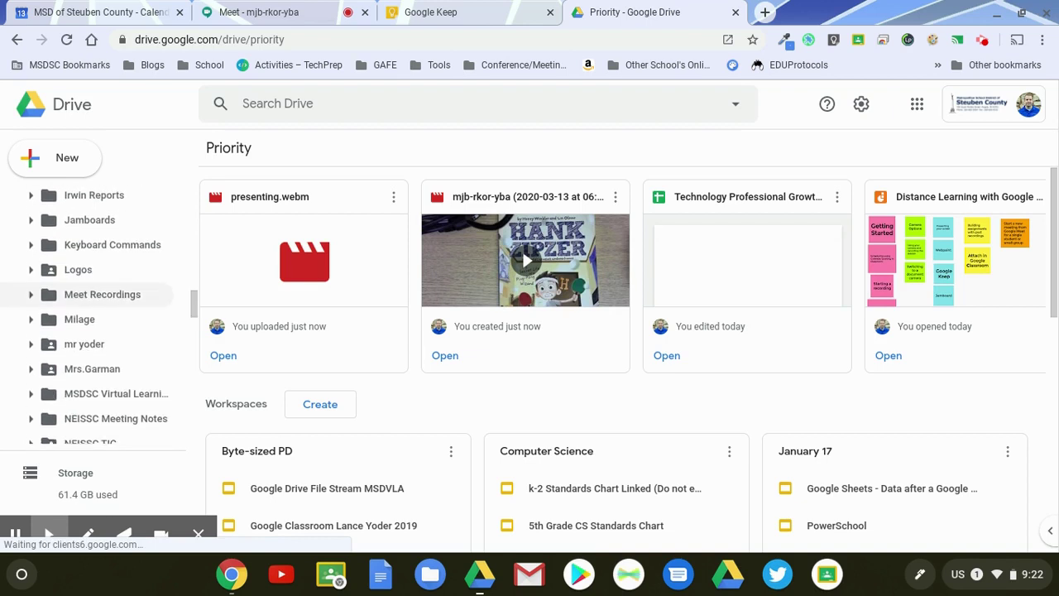
pyautogui.click(81, 296)
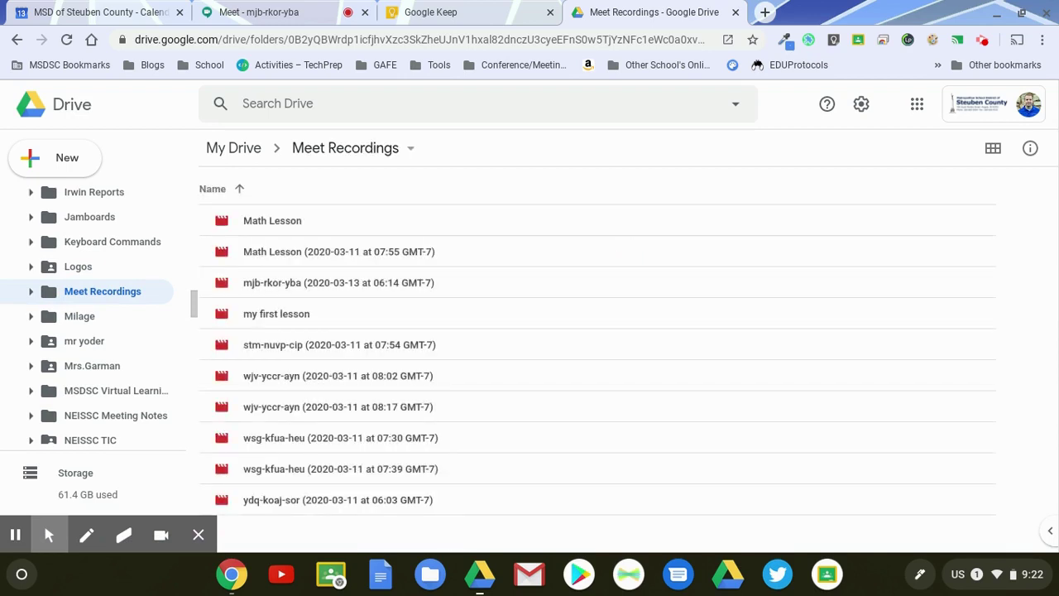
# Rename the newest recording, mjb-rkor-yba, to 'Ziggi Recording'
pyautogui.click(369, 247)
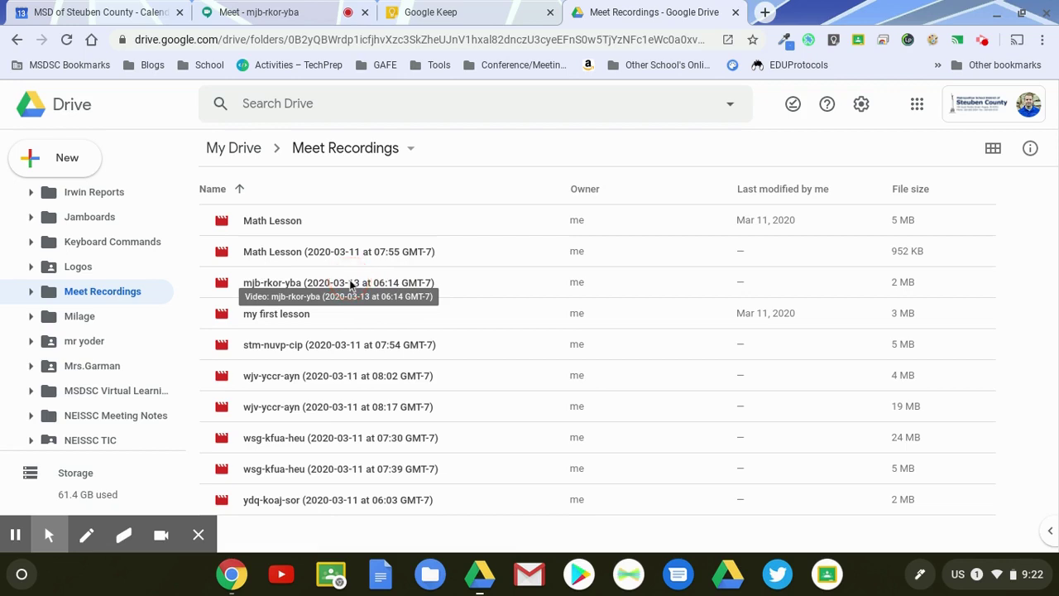
pyautogui.click(351, 284)
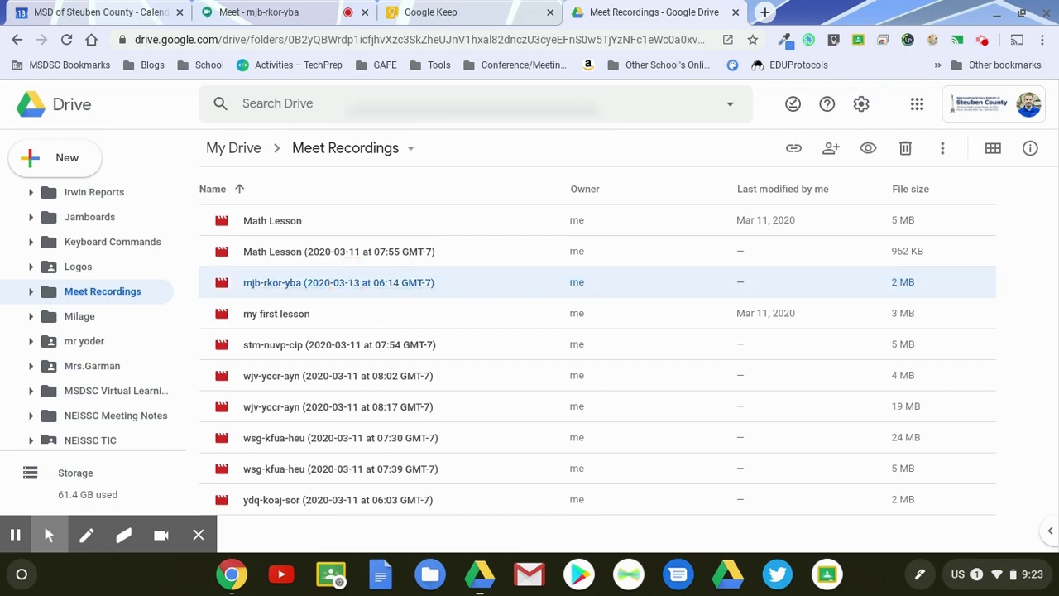
pyautogui.rightClick(350, 285)
pyautogui.click(414, 326)
pyautogui.write('Ziggi Recording')
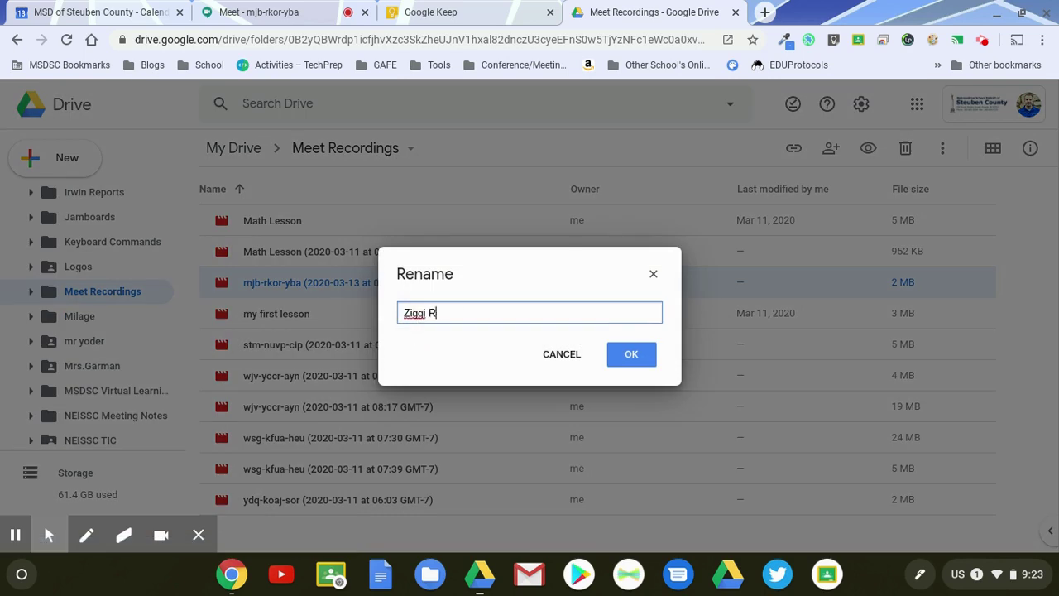
pyautogui.click(641, 364)
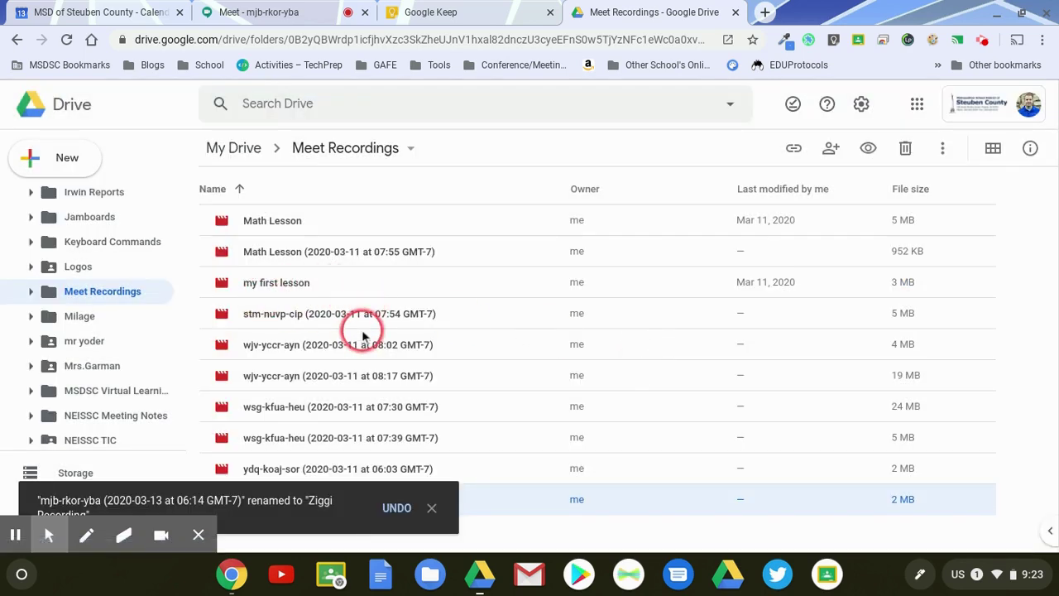
# Dismiss the rename notice and return to the Meet call tab
pyautogui.click(431, 507)
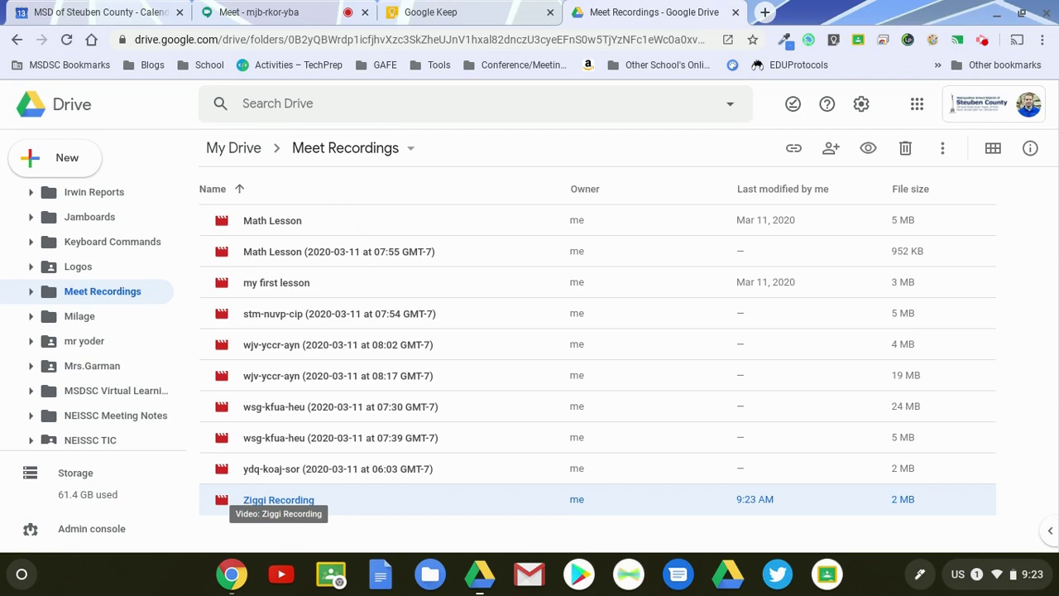
pyautogui.click(338, 6)
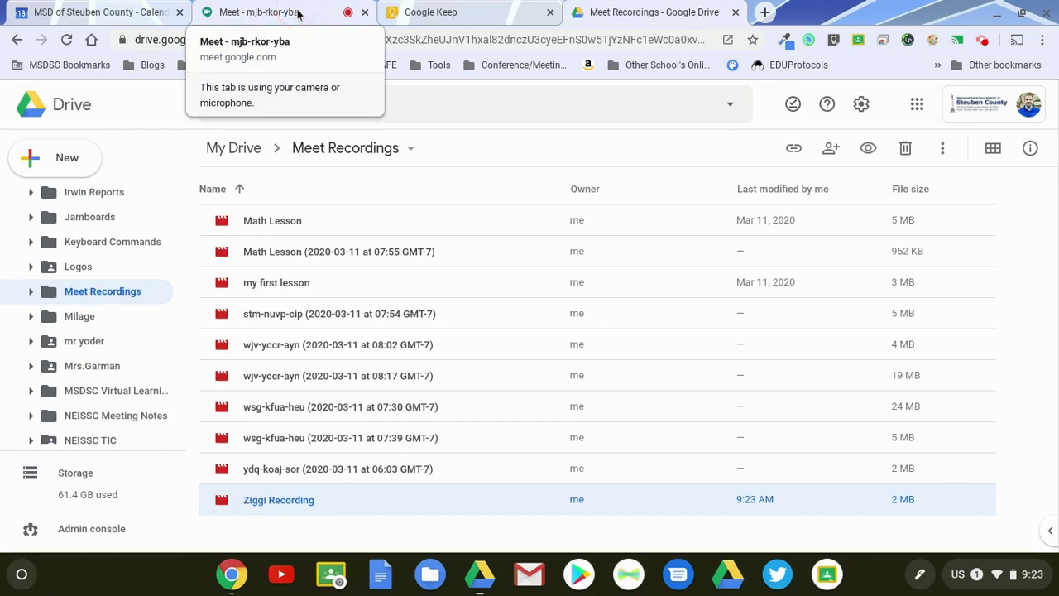
pyautogui.click(297, 12)
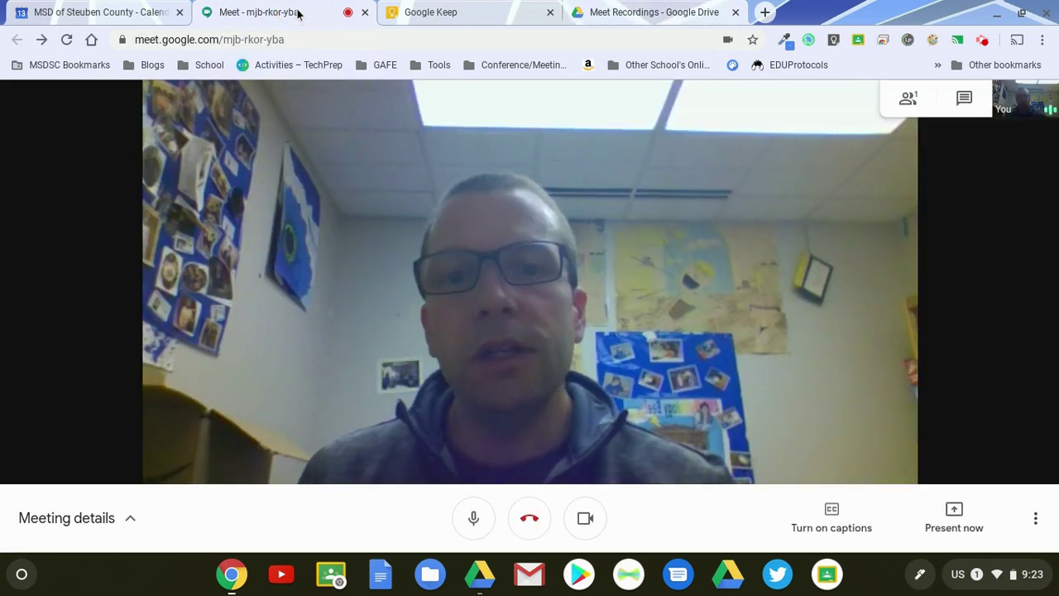